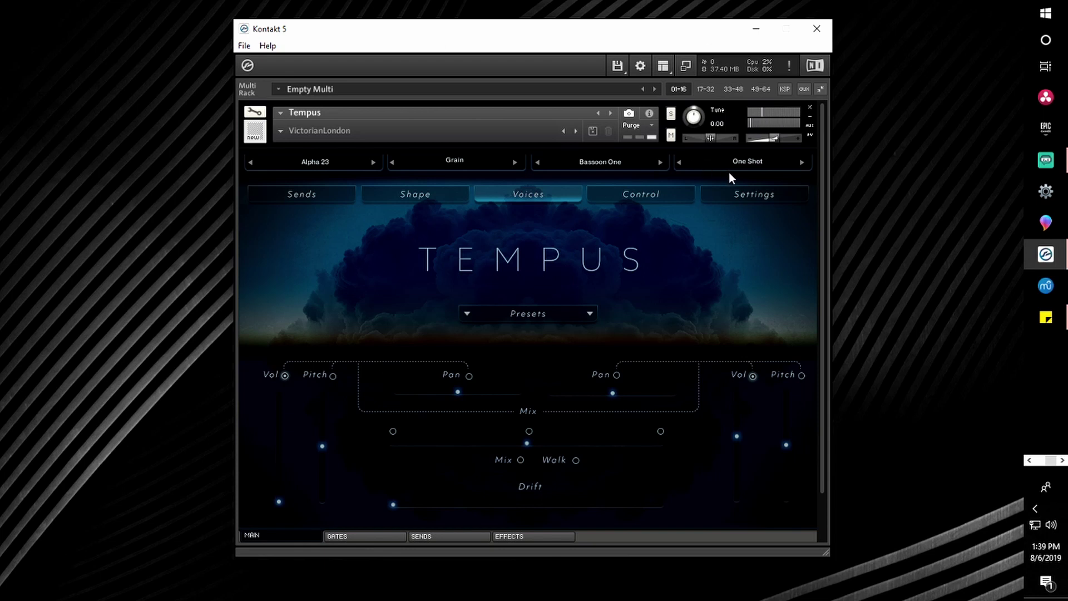
# Set voice two's playback mode to Hybrid and raise voice one's volume to about the middle of its range.
pyautogui.click(740, 163)
pyautogui.click(700, 185)
pyautogui.moveTo(282, 431); pyautogui.dragTo(316, 263)
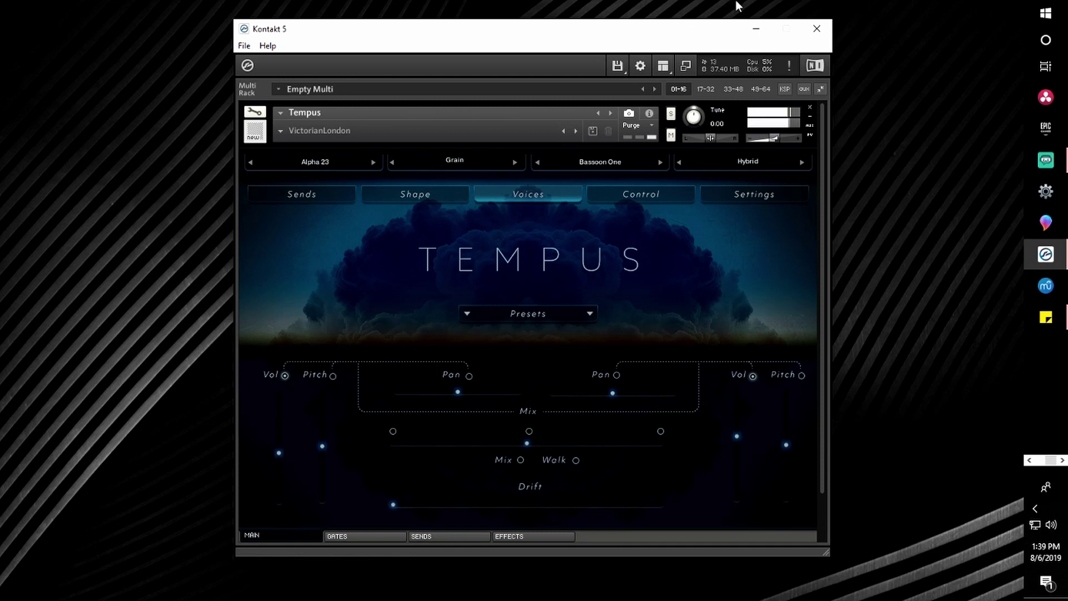
pyautogui.moveTo(277, 452); pyautogui.dragTo(268, 483)
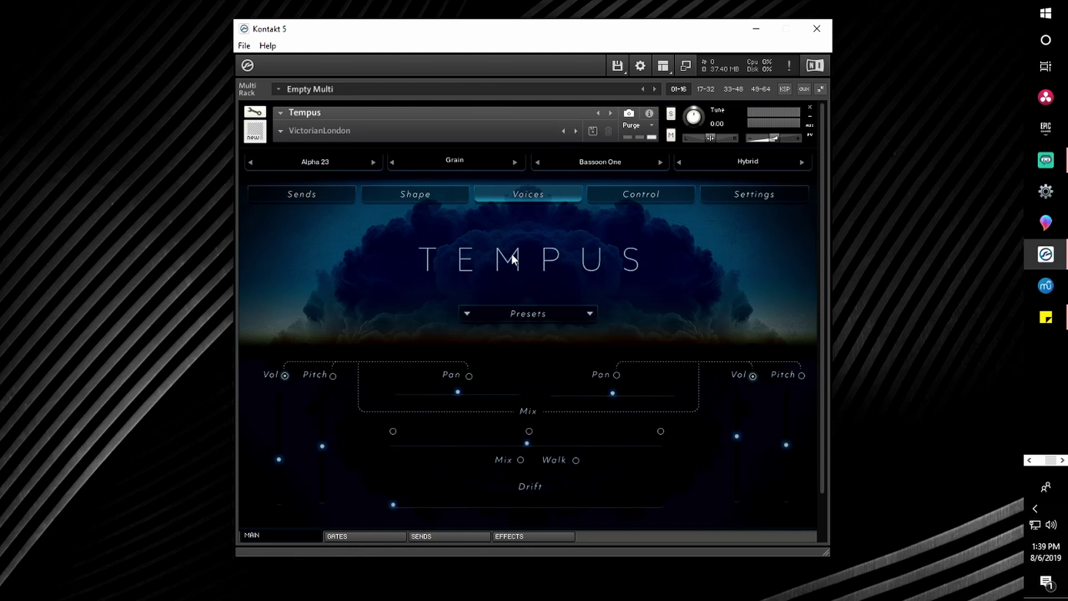
# Randomize both voices' sounds several times with the TEMPUS title, opening and closing the Voice Two sound browser in between.
pyautogui.click(545, 254)
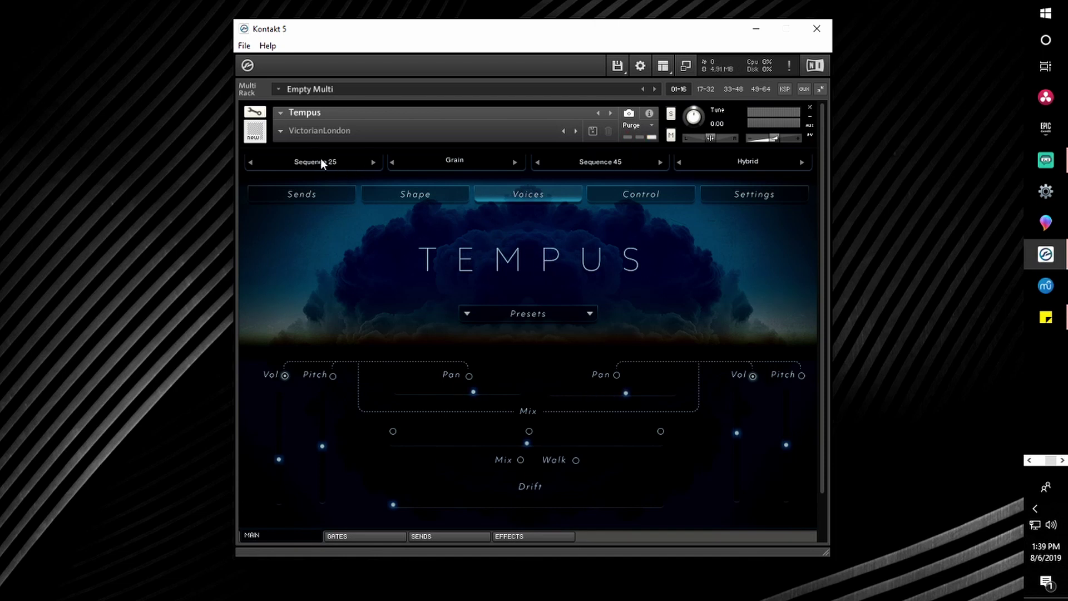
pyautogui.click(611, 161)
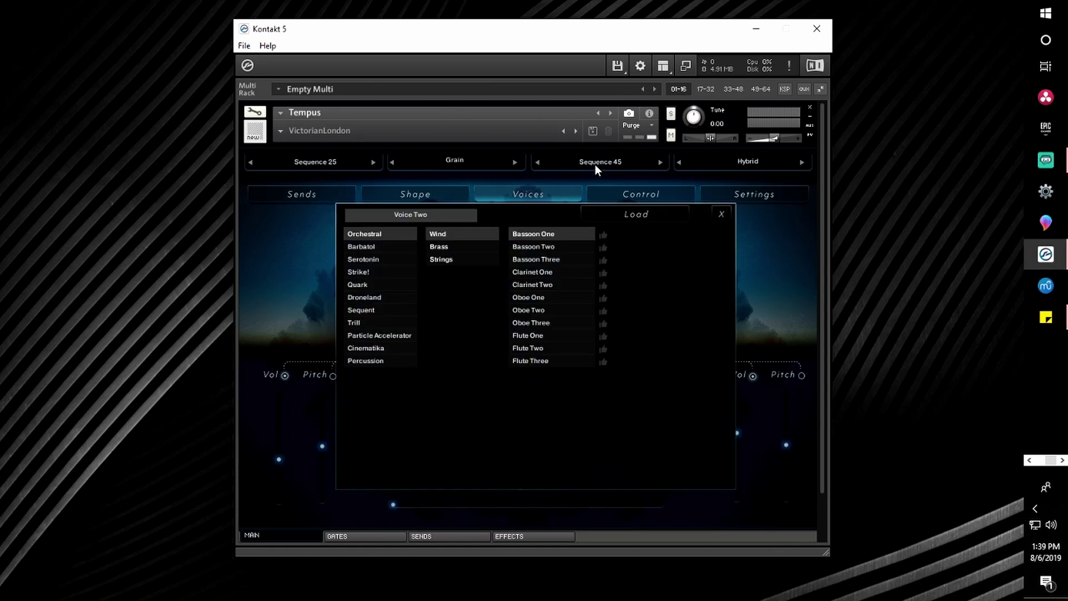
pyautogui.click(722, 217)
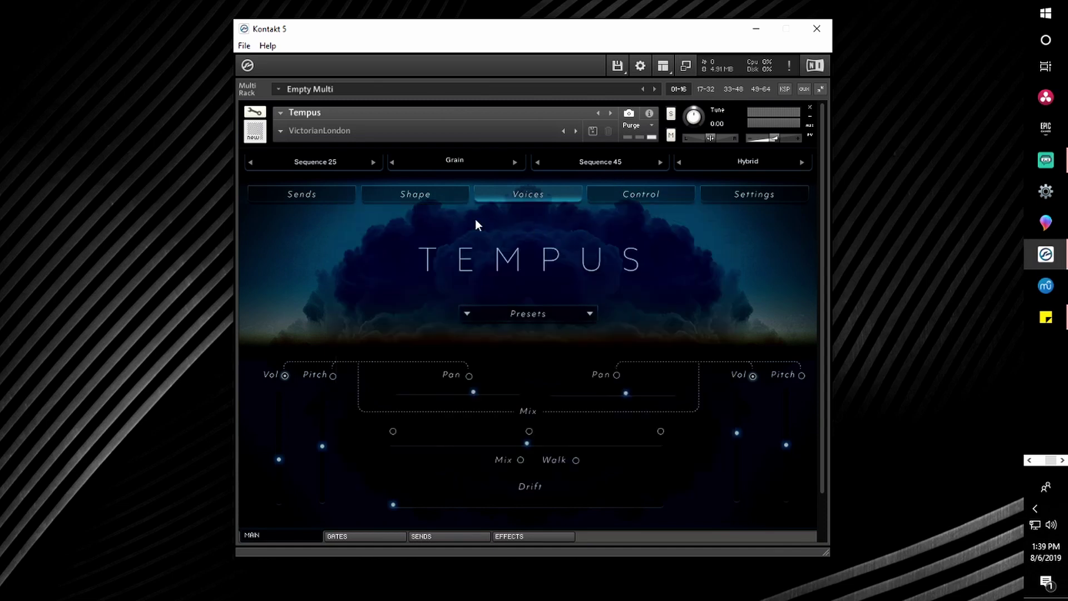
pyautogui.click(560, 255)
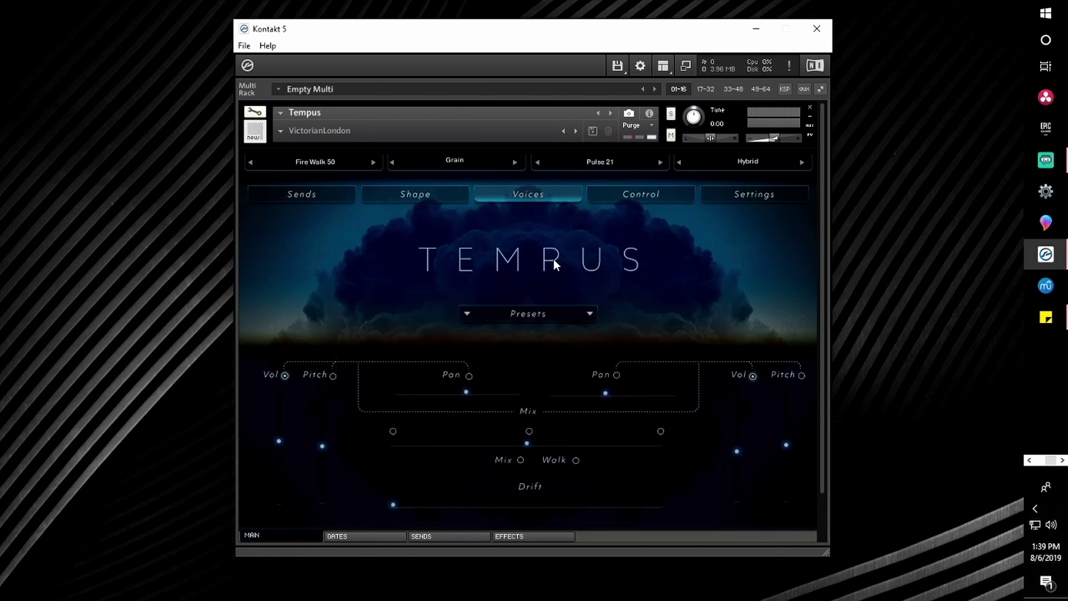
pyautogui.click(553, 260)
# Examine the Control and Shape pages for the randomized sound and return to the Voices page.
pyautogui.click(634, 195)
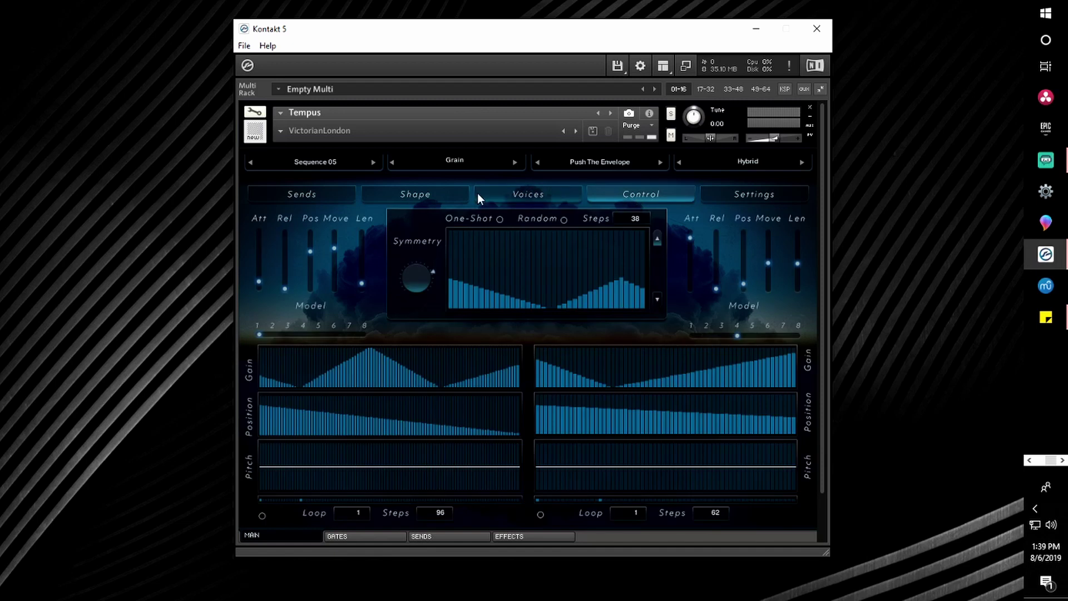
pyautogui.click(412, 193)
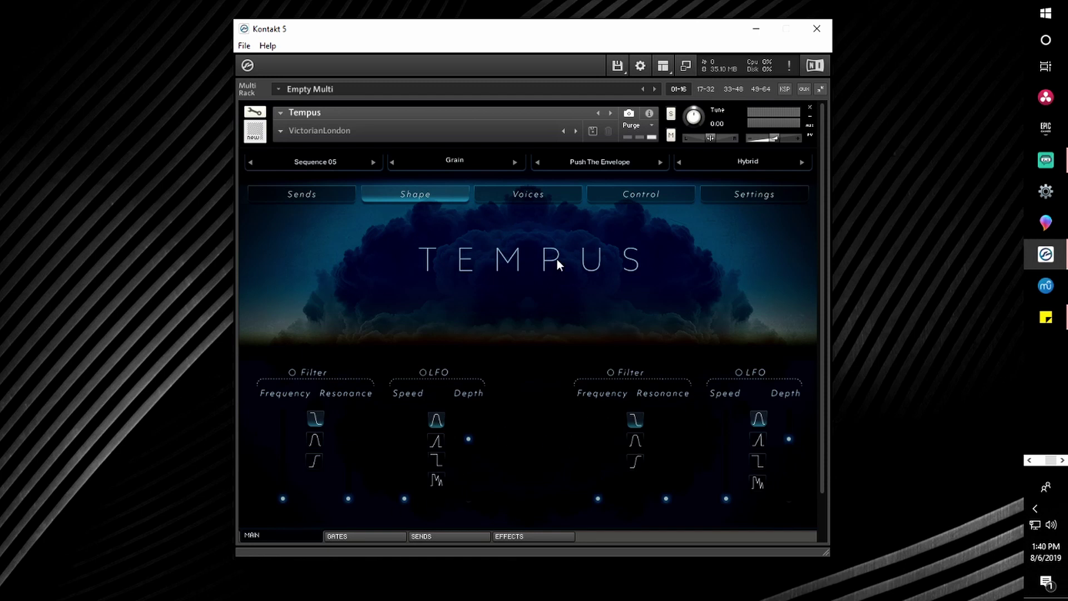
pyautogui.click(533, 194)
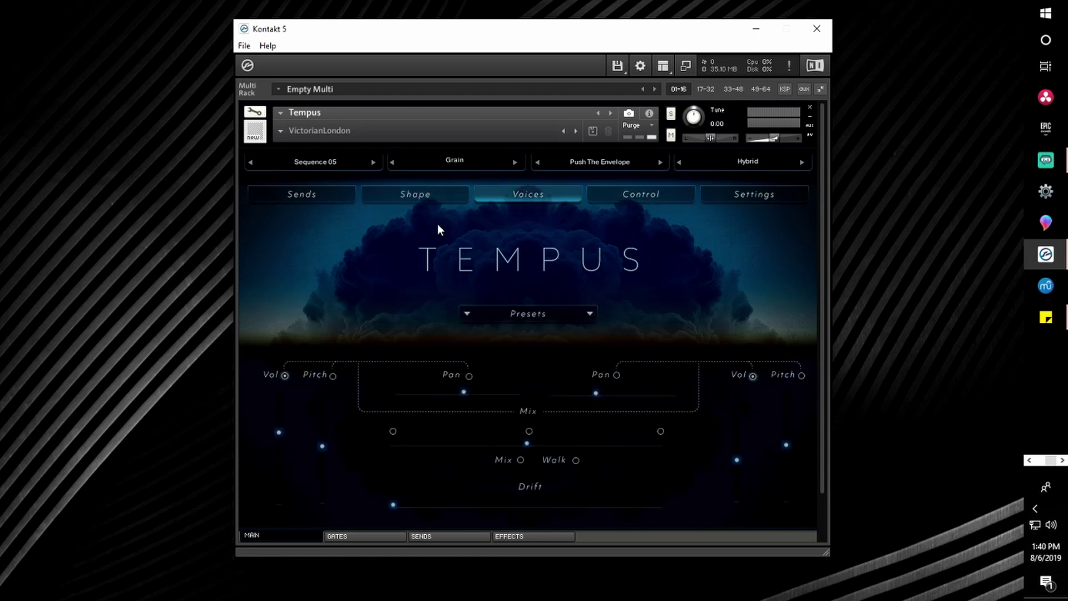
# Randomize both voices repeatedly from the Voices page with the TEMPUS title to try different sound pairings.
pyautogui.click(548, 260)
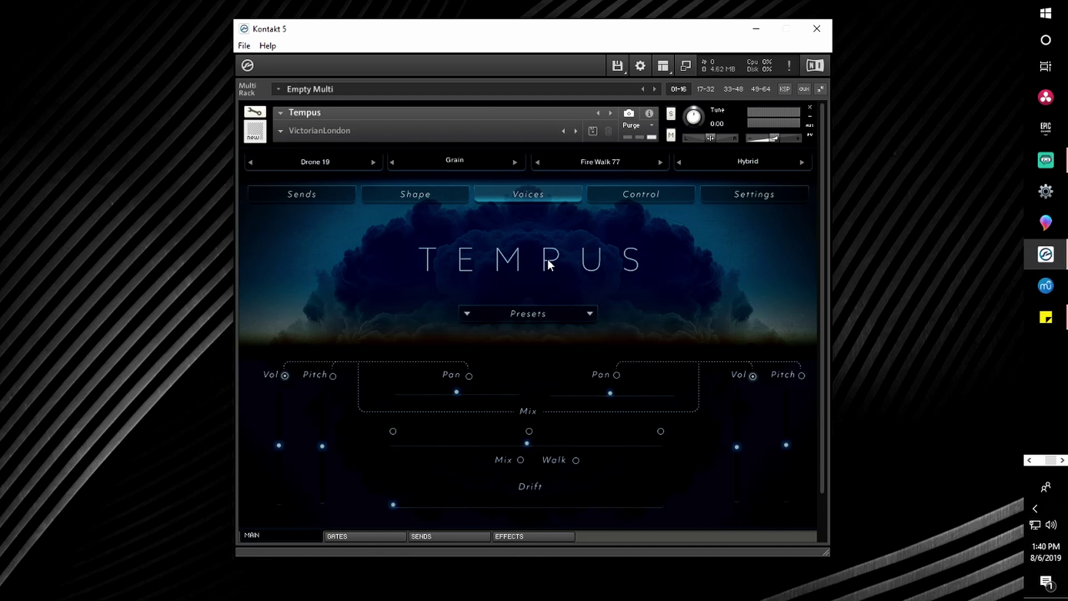
pyautogui.click(547, 260)
pyautogui.click(568, 256)
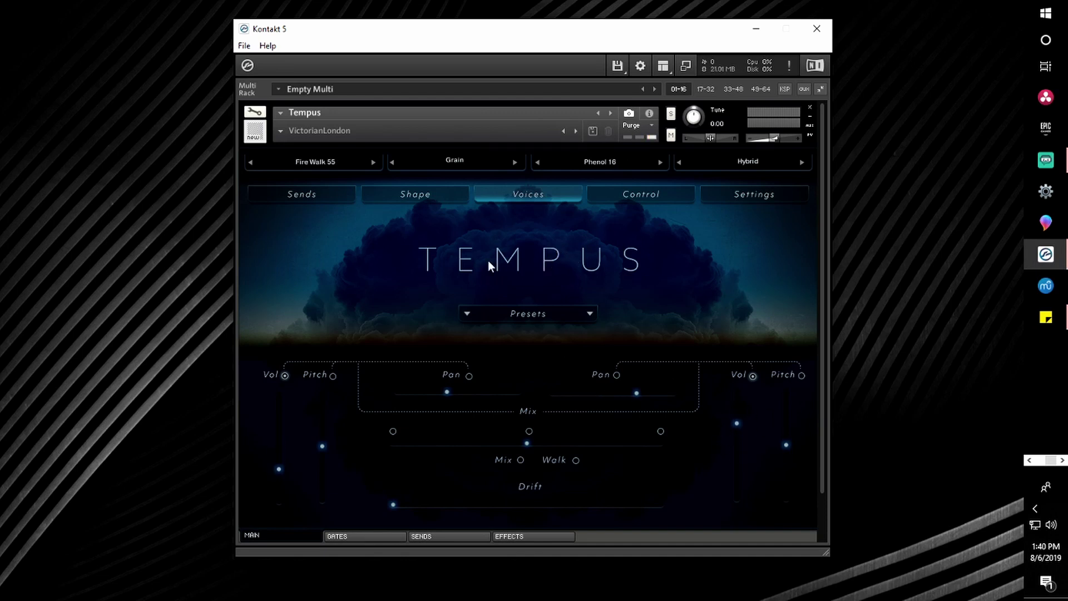
pyautogui.click(551, 253)
pyautogui.click(554, 256)
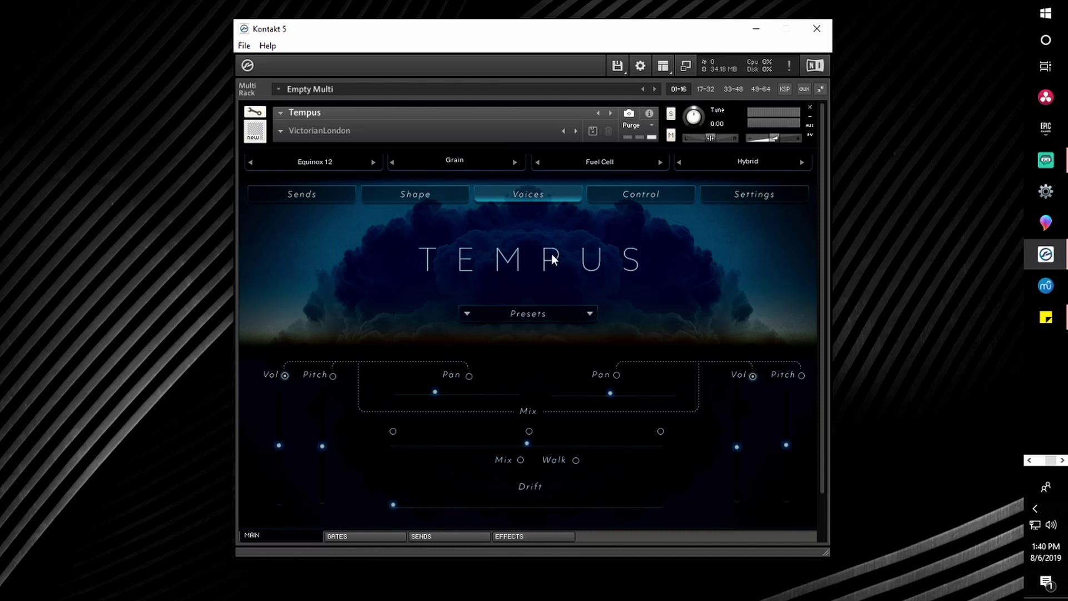
pyautogui.click(552, 254)
pyautogui.click(550, 256)
pyautogui.click(552, 260)
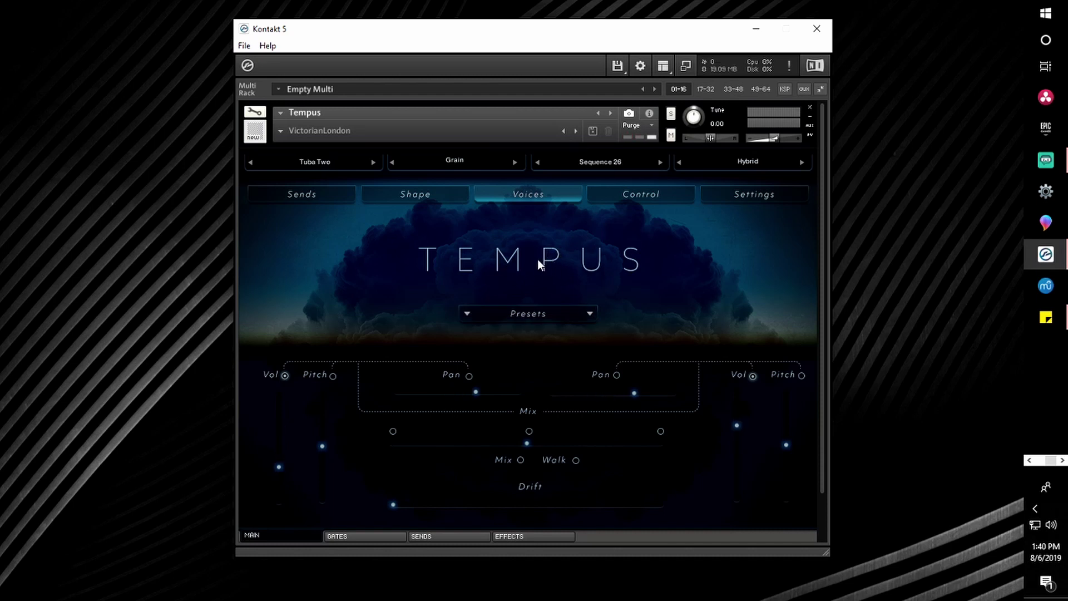
pyautogui.click(557, 258)
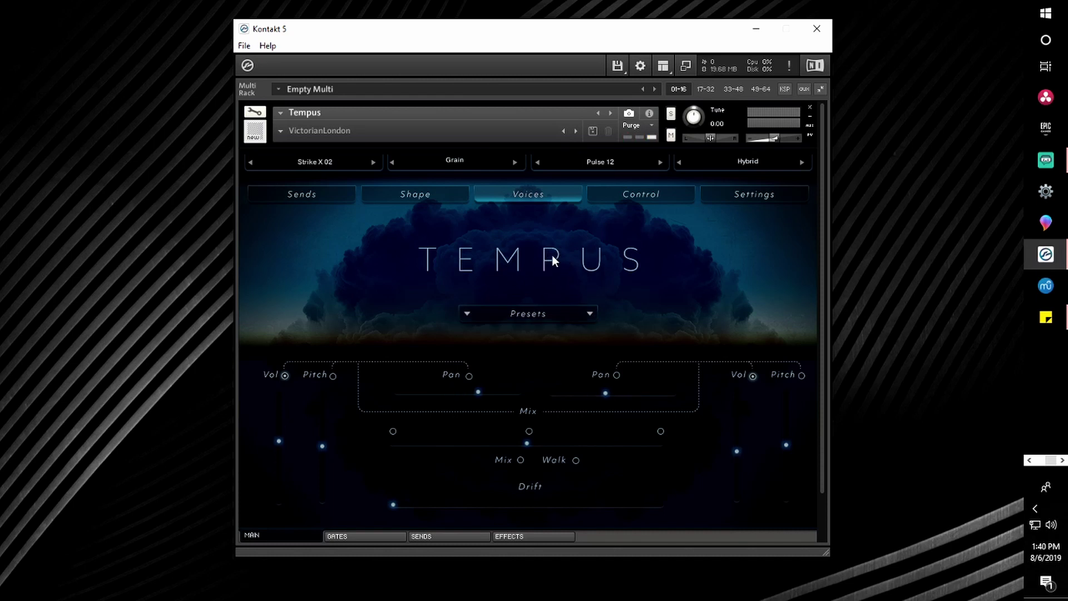
pyautogui.click(552, 255)
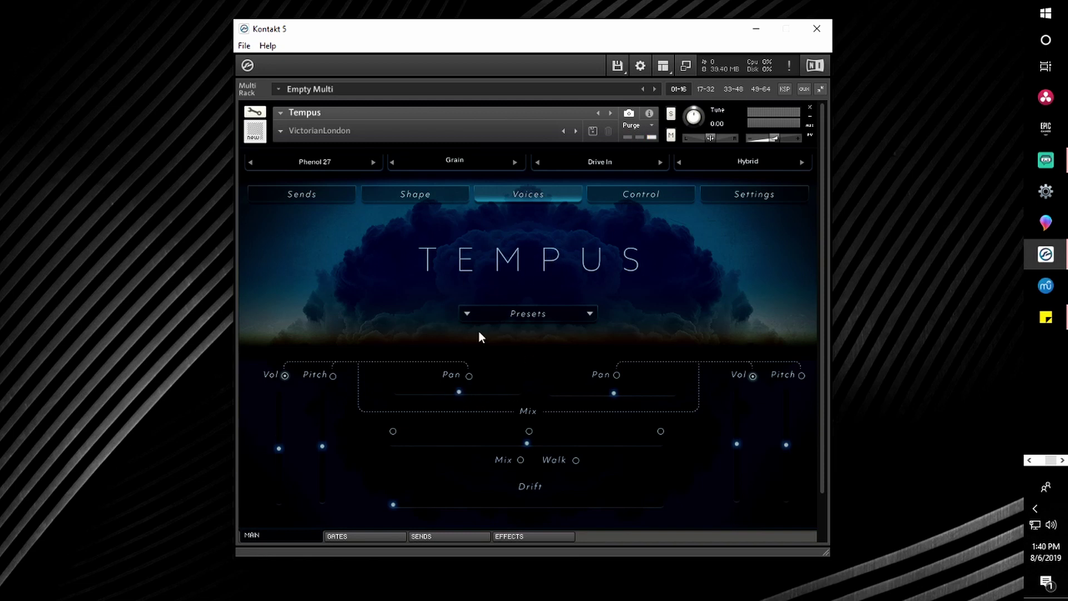
# Compare the Shape, Control and Voices pages for the current sound pairing, finishing on Voices.
pyautogui.click(400, 193)
pyautogui.click(629, 193)
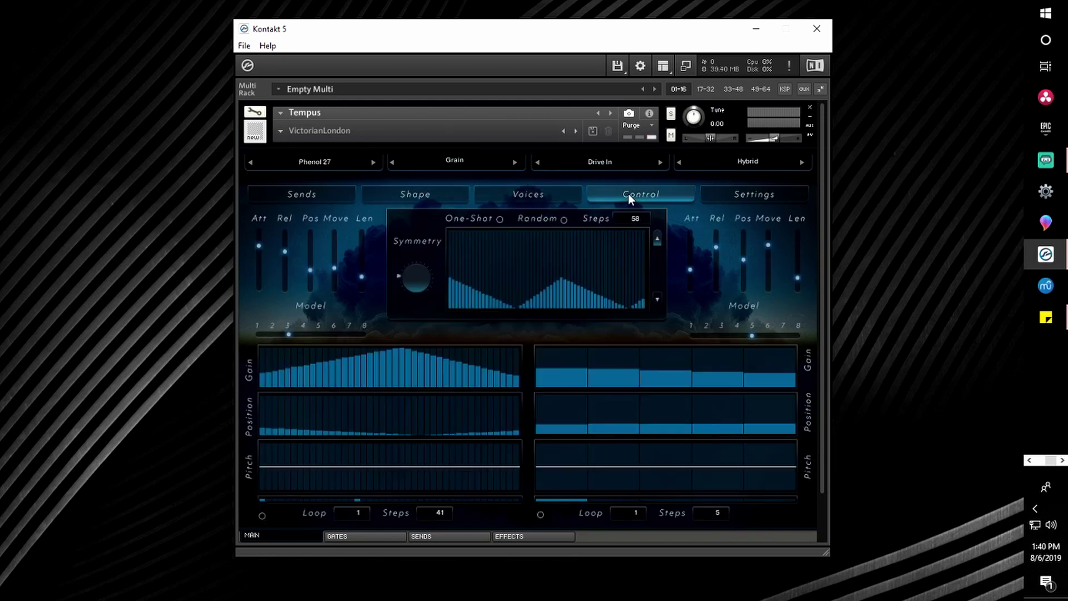
pyautogui.click(538, 194)
pyautogui.click(434, 192)
pyautogui.click(534, 191)
pyautogui.click(598, 199)
pyautogui.click(528, 195)
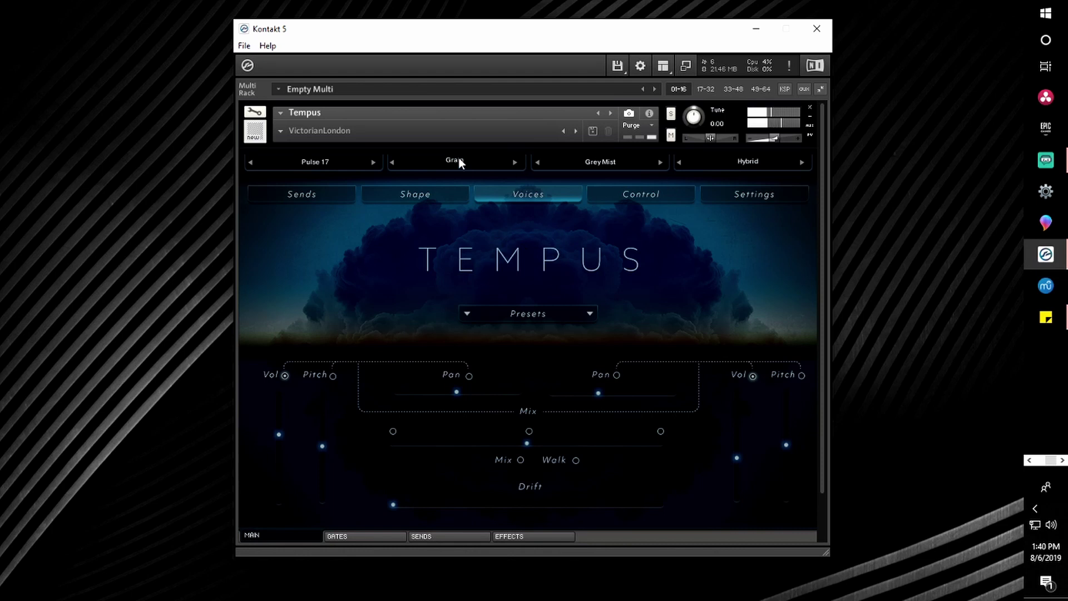
# Randomize the filter and LFO settings of both voices repeatedly on the Shape page using the TEMPUS title.
pyautogui.click(434, 204)
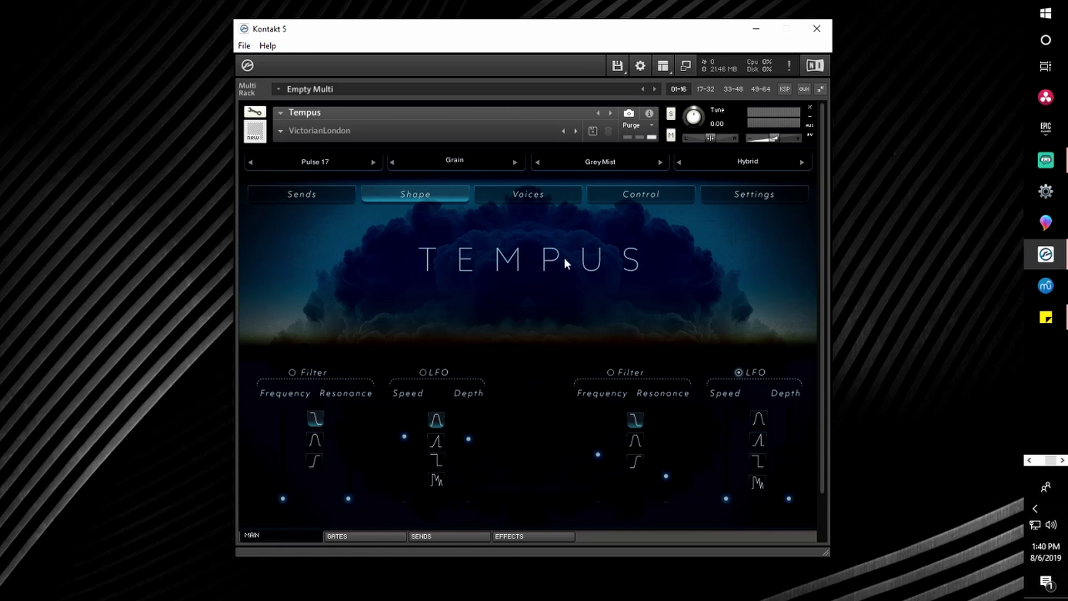
pyautogui.click(526, 255)
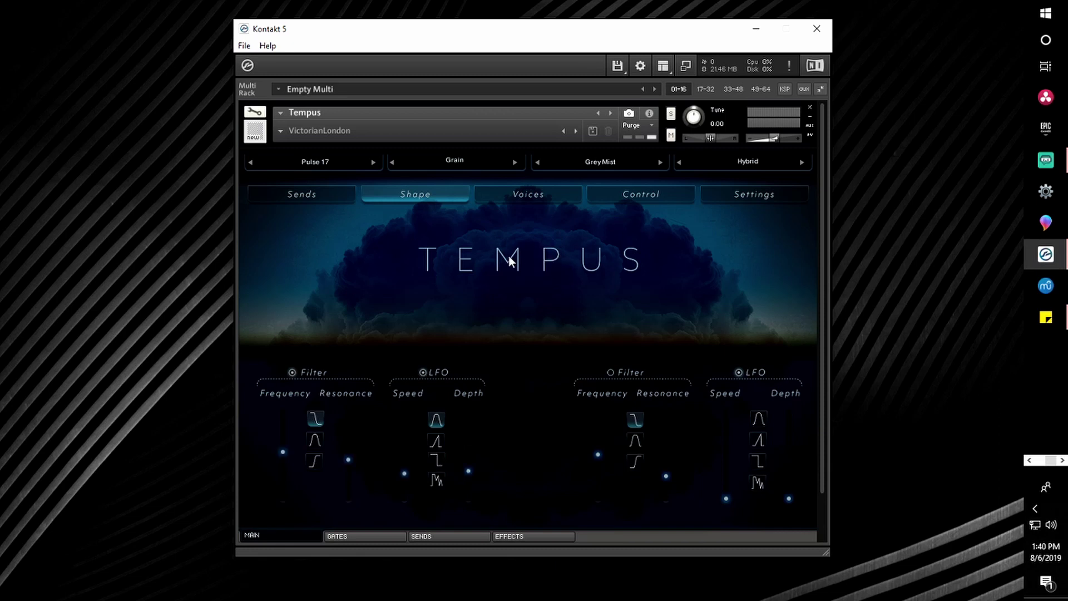
pyautogui.click(526, 256)
pyautogui.click(534, 263)
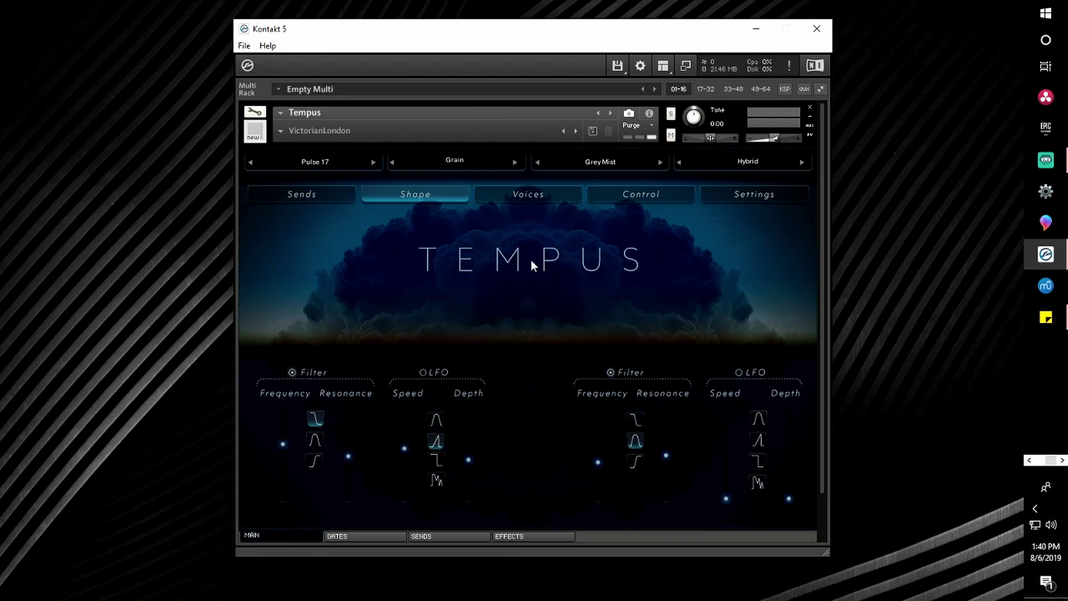
pyautogui.click(531, 260)
pyautogui.click(533, 257)
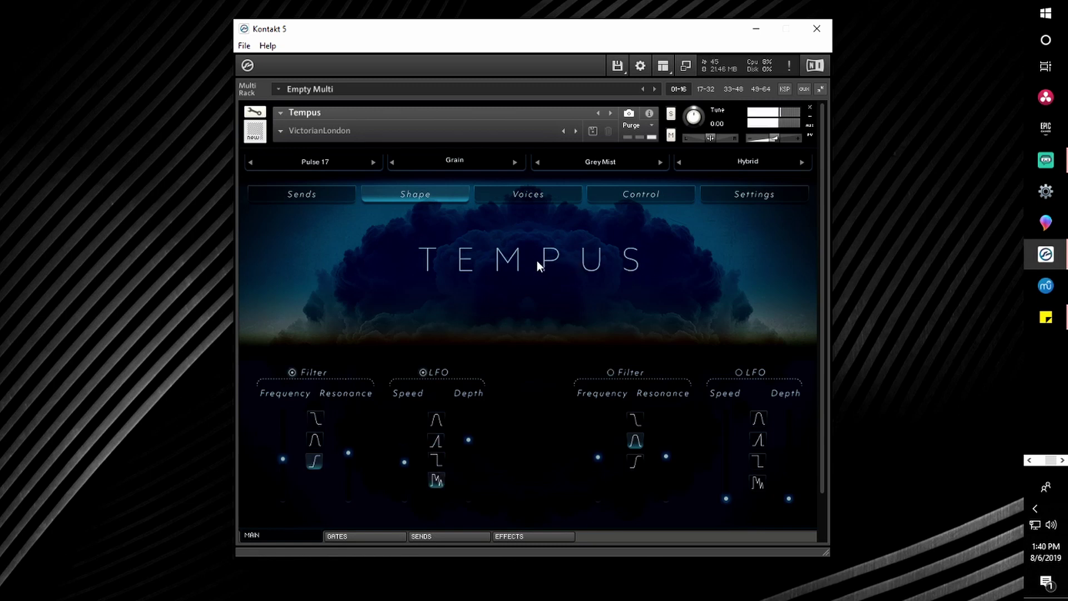
pyautogui.click(538, 264)
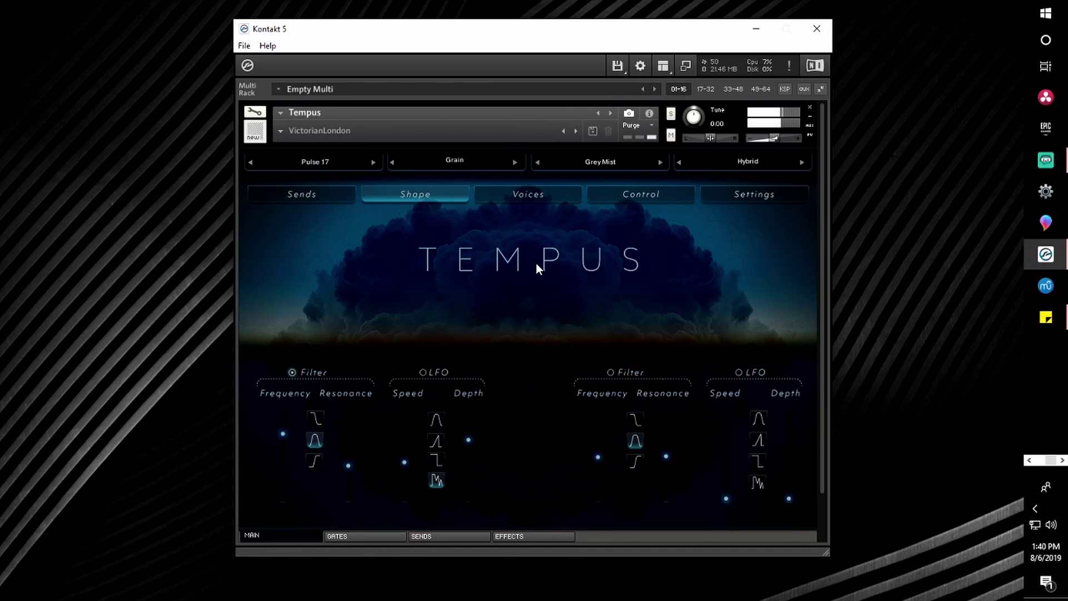
pyautogui.click(541, 262)
# Enable voice two's filter with the third shape, high frequency and low resonance, and raise its LFO speed and depth to near maximum.
pyautogui.click(611, 373)
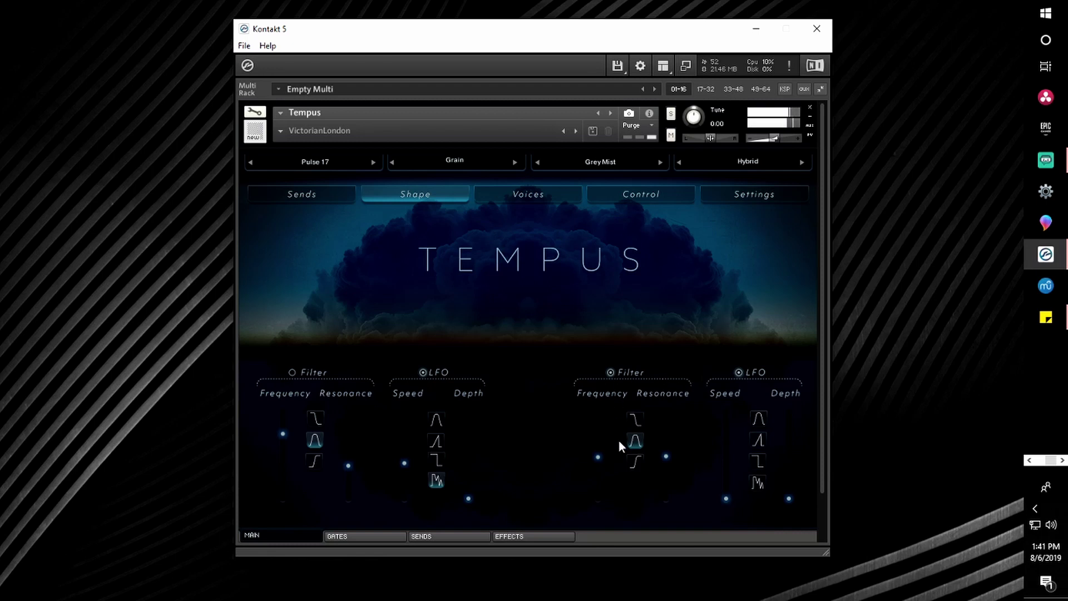
pyautogui.moveTo(668, 461); pyautogui.dragTo(662, 547)
pyautogui.moveTo(600, 448); pyautogui.dragTo(622, 300)
pyautogui.click(635, 456)
pyautogui.moveTo(611, 494); pyautogui.dragTo(603, 426)
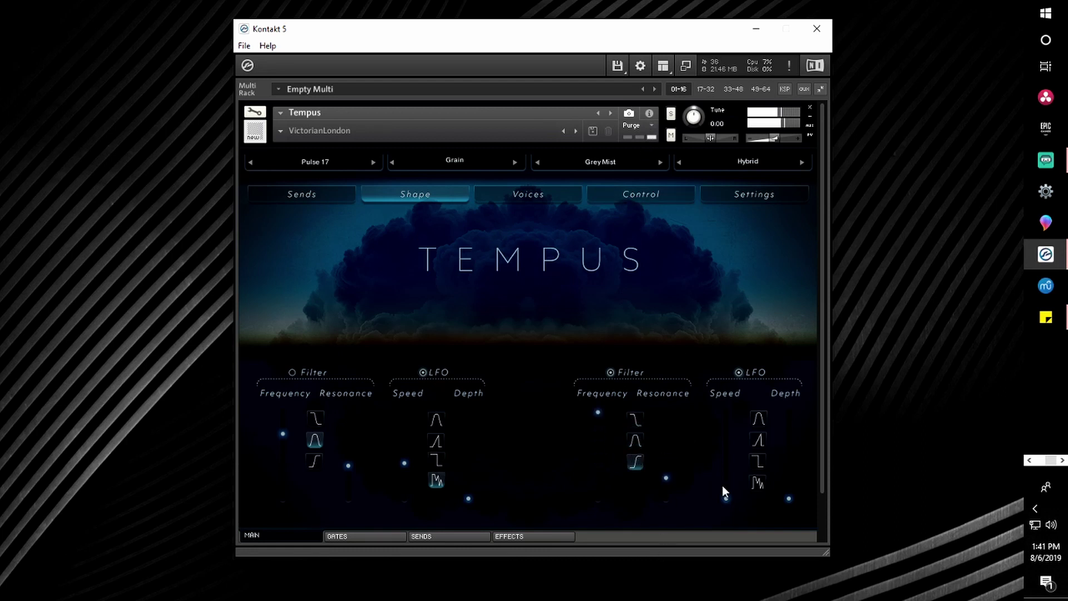
pyautogui.moveTo(722, 486); pyautogui.dragTo(784, 81)
pyautogui.moveTo(790, 453); pyautogui.dragTo(812, 108)
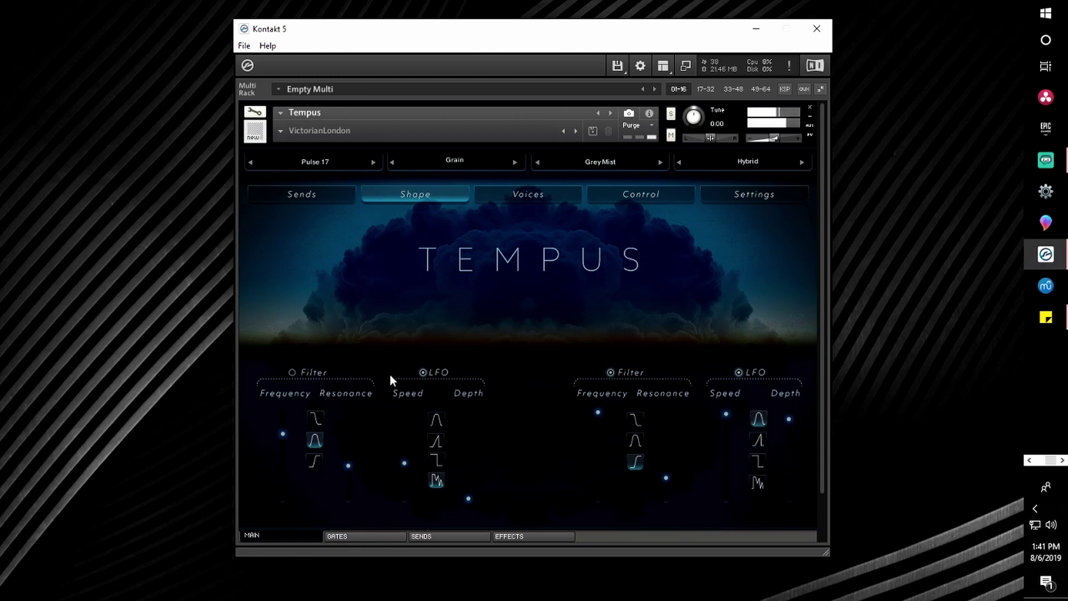
# Enable voice one's filter, lower its frequency and resonance, and set its LFO to the first waveform with high speed and depth.
pyautogui.moveTo(281, 433); pyautogui.dragTo(283, 409)
pyautogui.moveTo(404, 463); pyautogui.dragTo(425, 199)
pyautogui.click(436, 420)
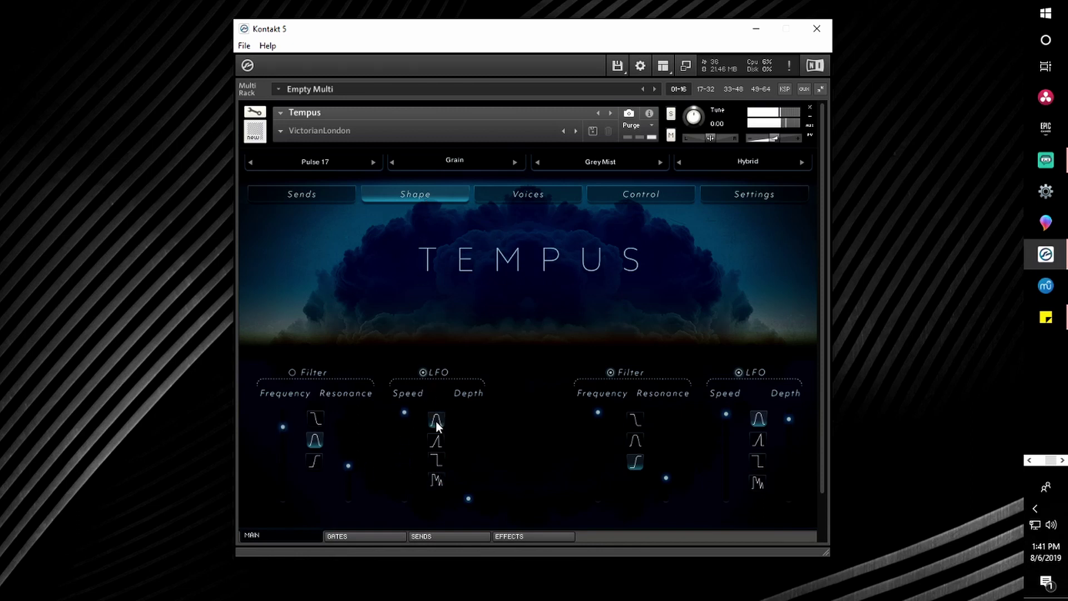
pyautogui.moveTo(471, 493); pyautogui.dragTo(504, 151)
pyautogui.click(292, 373)
pyautogui.moveTo(285, 425); pyautogui.dragTo(289, 529)
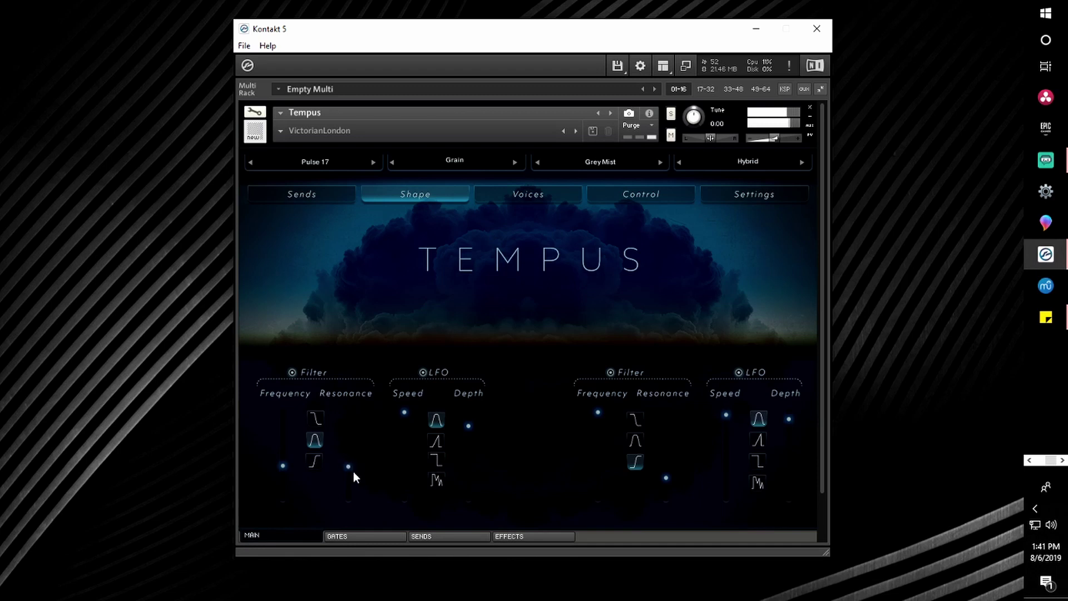
pyautogui.moveTo(354, 473); pyautogui.dragTo(355, 511)
# Re-randomize the Shape page repeatedly with the TEMPUS title to replace the manual filter and LFO settings of both voices.
pyautogui.click(536, 256)
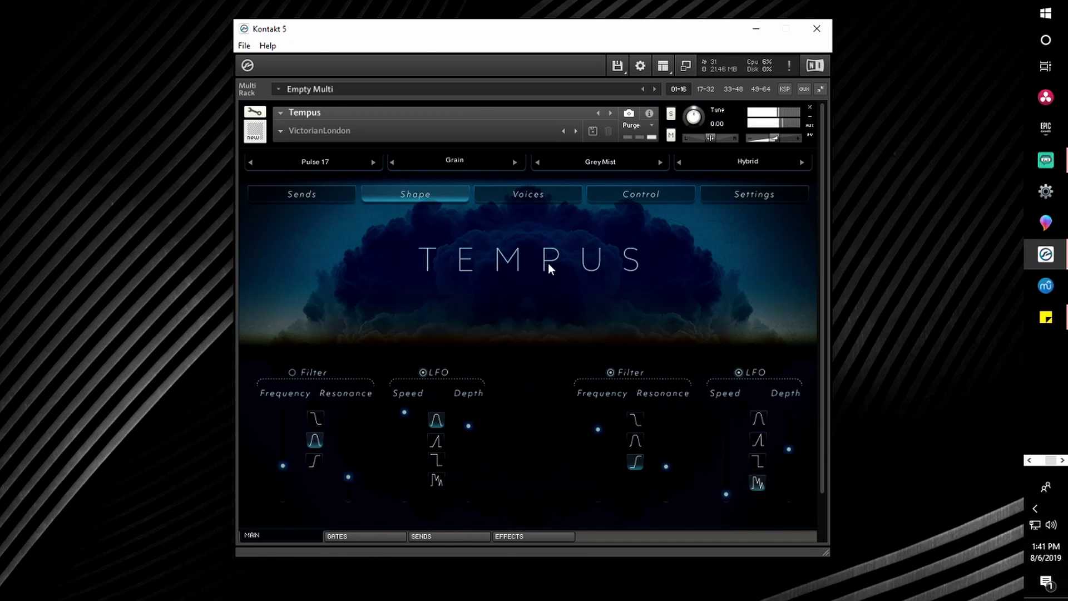
pyautogui.click(548, 263)
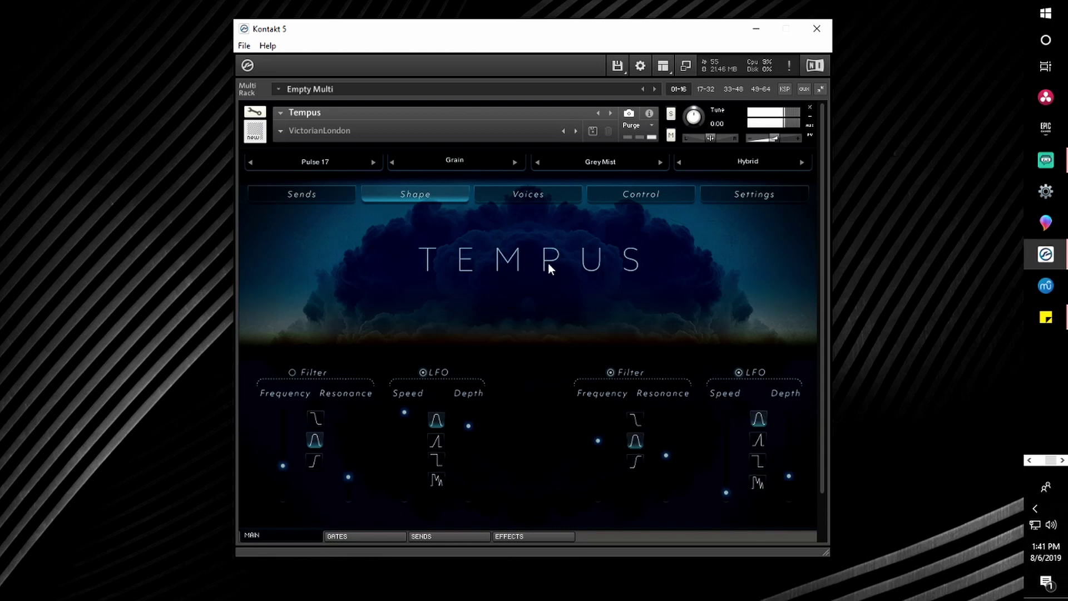
pyautogui.click(549, 262)
pyautogui.click(548, 262)
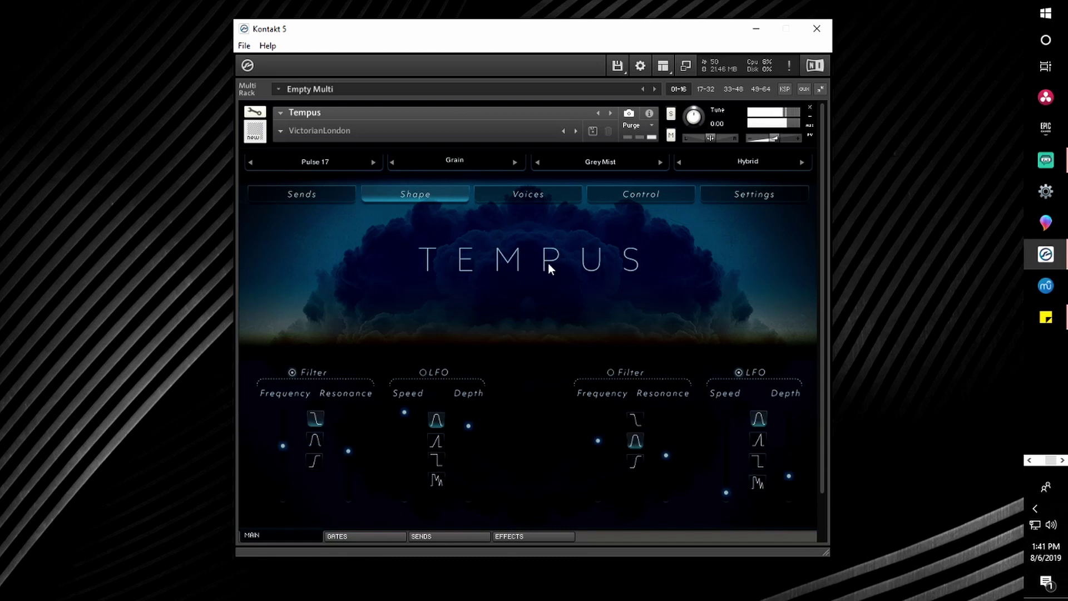
pyautogui.click(549, 262)
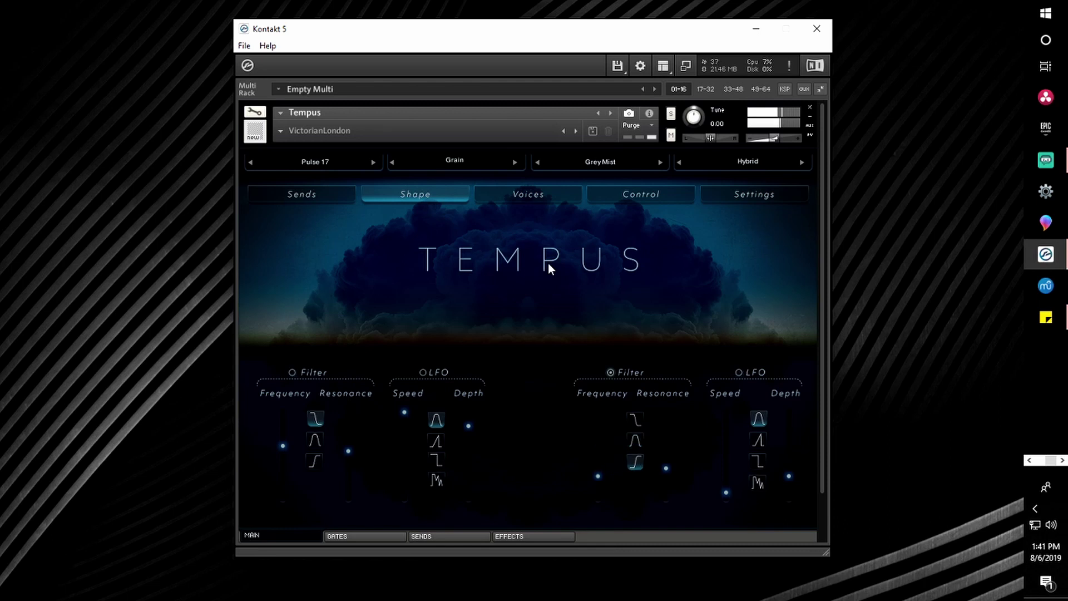
pyautogui.click(535, 251)
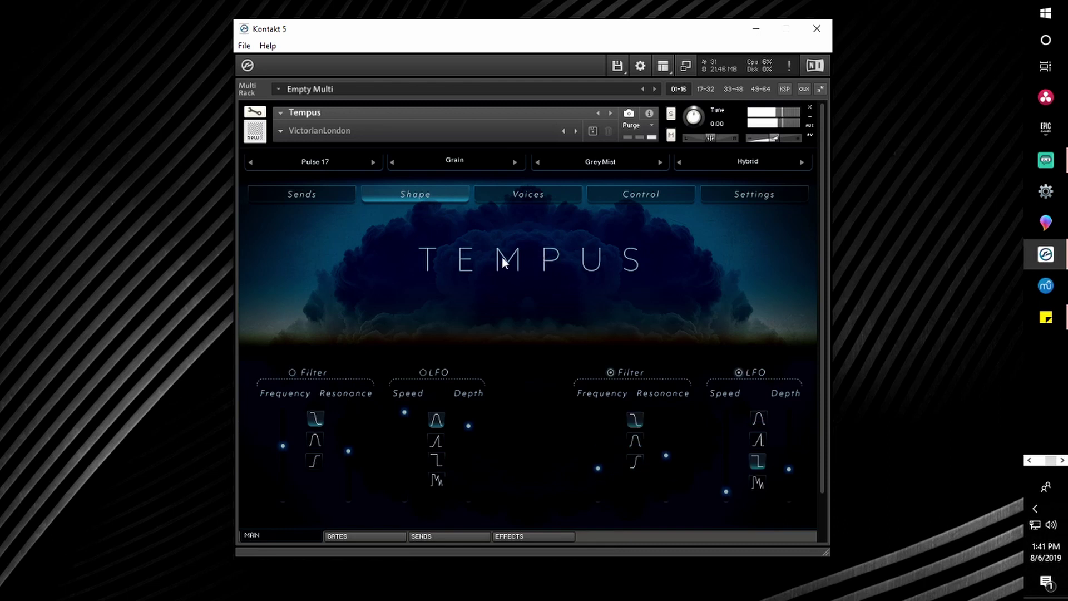
pyautogui.click(521, 260)
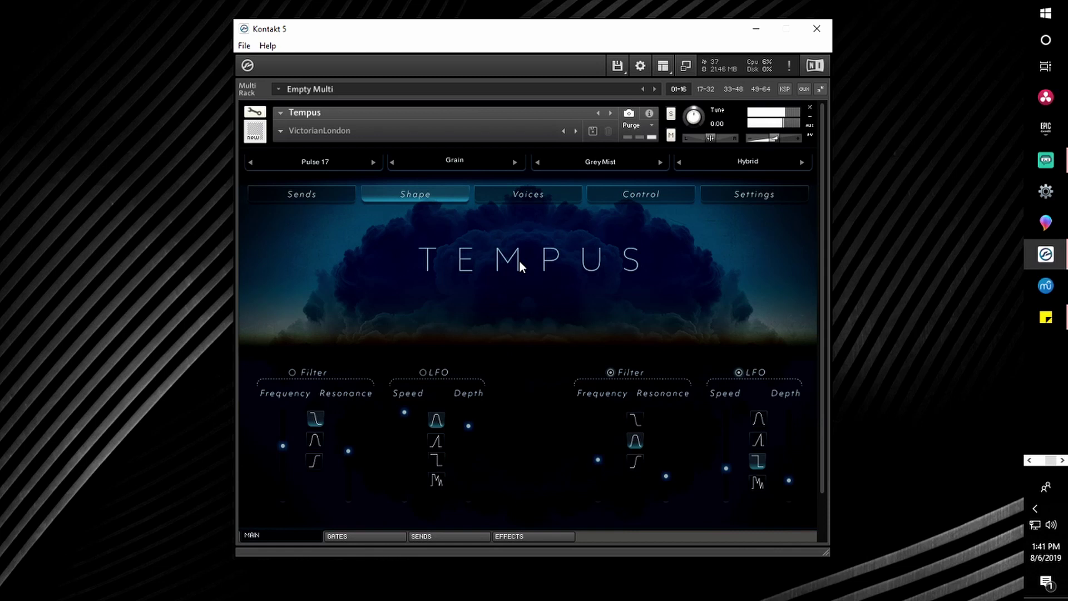
pyautogui.click(519, 262)
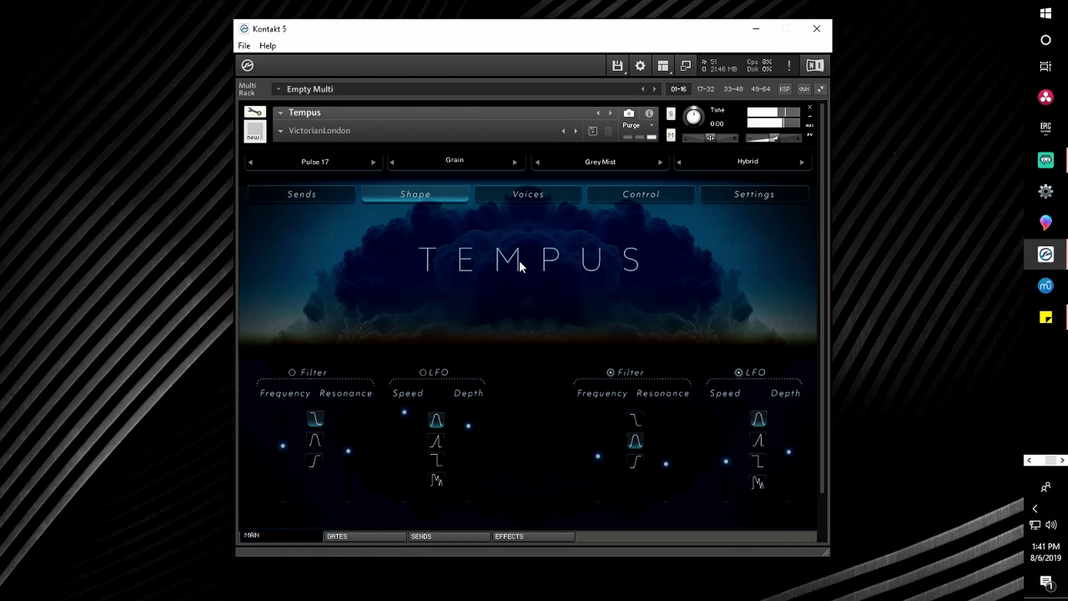
pyautogui.click(519, 260)
pyautogui.click(520, 256)
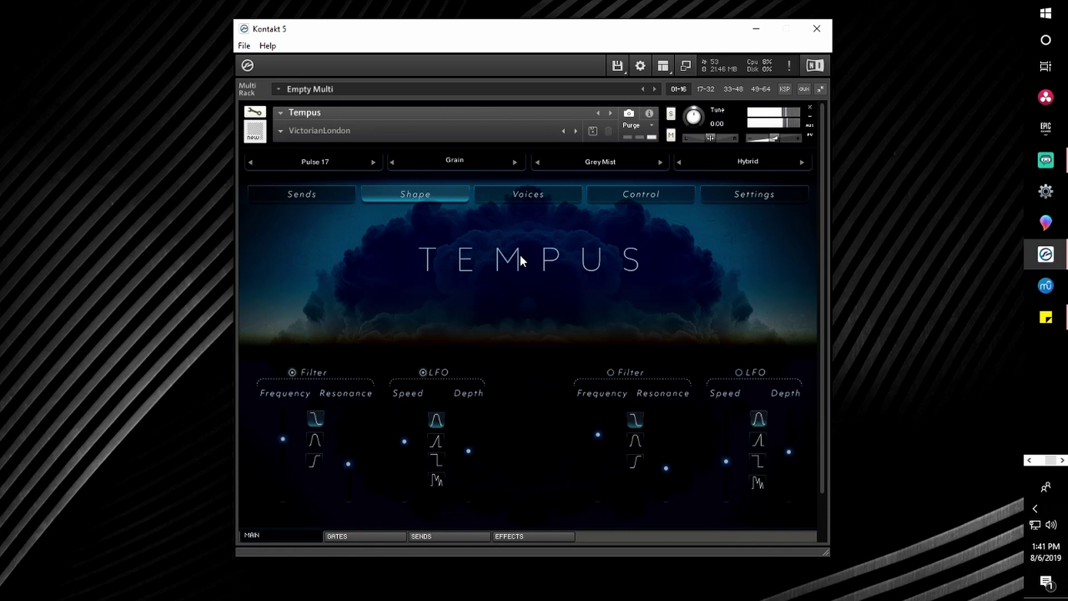
# Randomize the Shape page once more with the TEMPUS title, and lower the volumes of both voices on the Voices page.
pyautogui.click(520, 256)
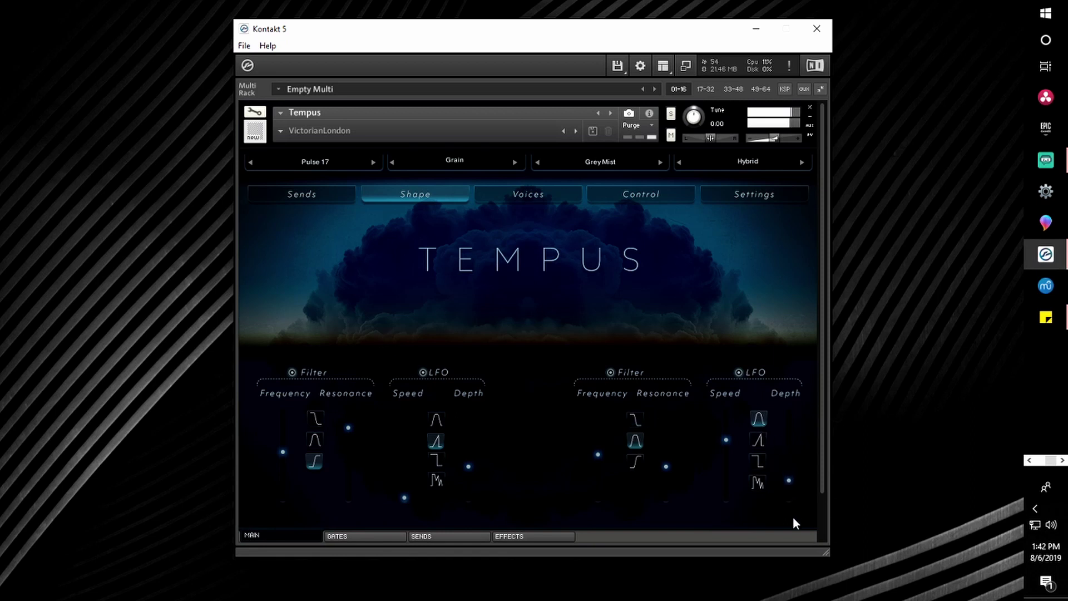
pyautogui.click(529, 197)
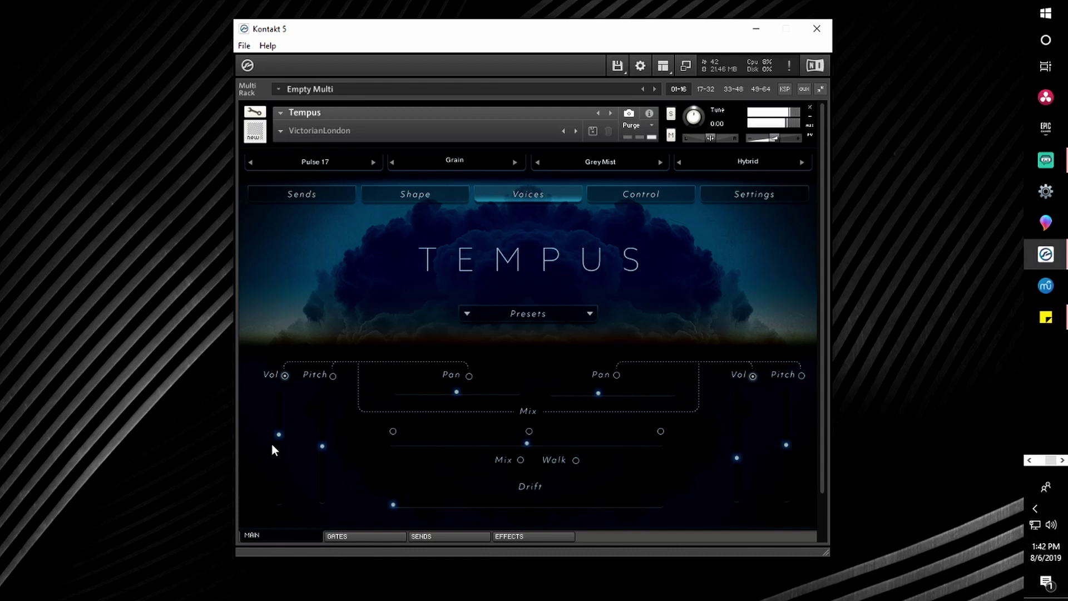
pyautogui.moveTo(273, 445); pyautogui.dragTo(292, 523)
pyautogui.moveTo(739, 497); pyautogui.dragTo(648, 512)
# Redraw the central Control page step table as a low, nearly flat line and raise voice one's Move slider slightly.
pyautogui.click(631, 197)
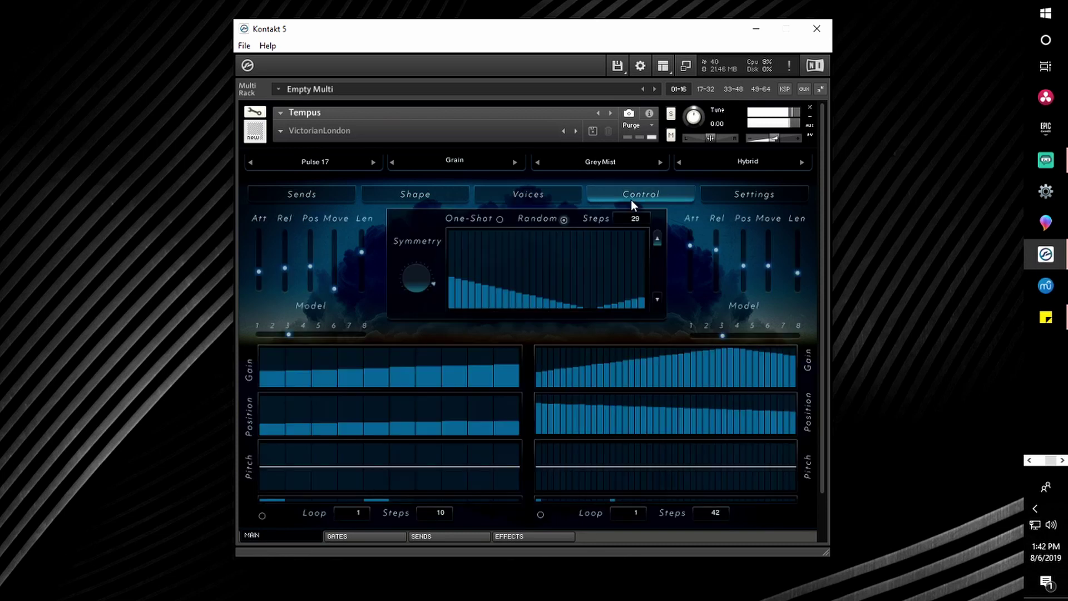
pyautogui.moveTo(610, 302)
pyautogui.mouseDown()
pyautogui.moveTo(422, 300)
pyautogui.moveTo(659, 294)
pyautogui.mouseUp()
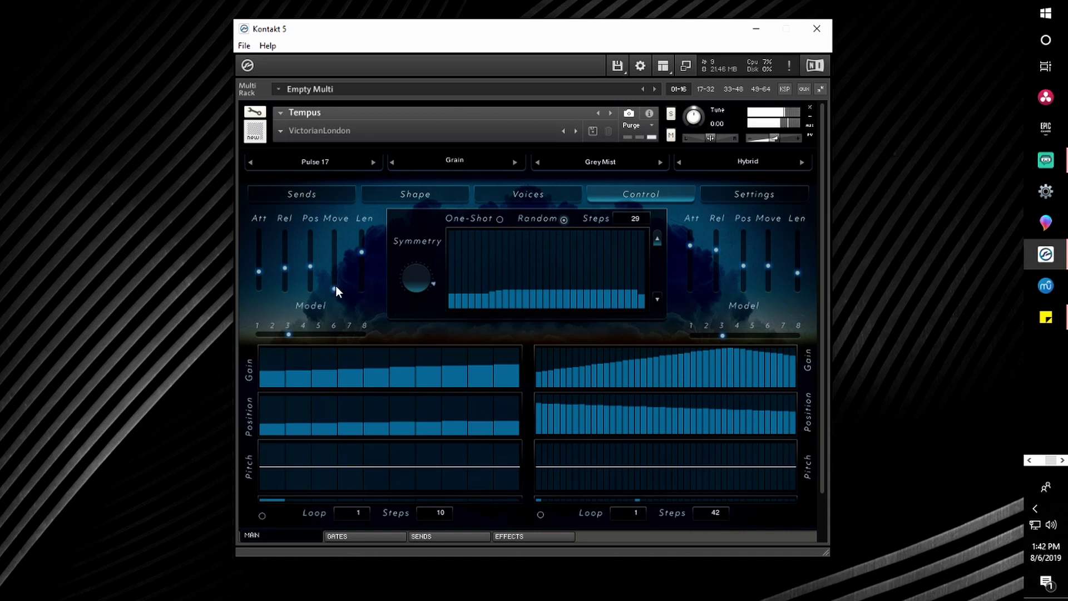
pyautogui.moveTo(336, 287); pyautogui.dragTo(336, 258)
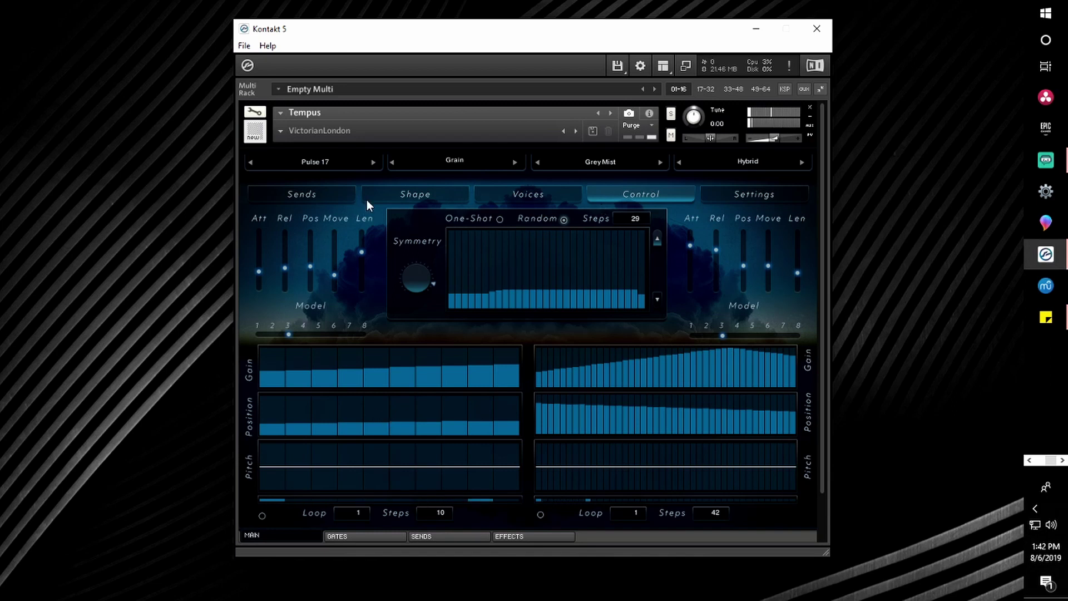
# Randomize the insert effects of voice two several times and then those of voice one on the Effects page.
pyautogui.click(345, 193)
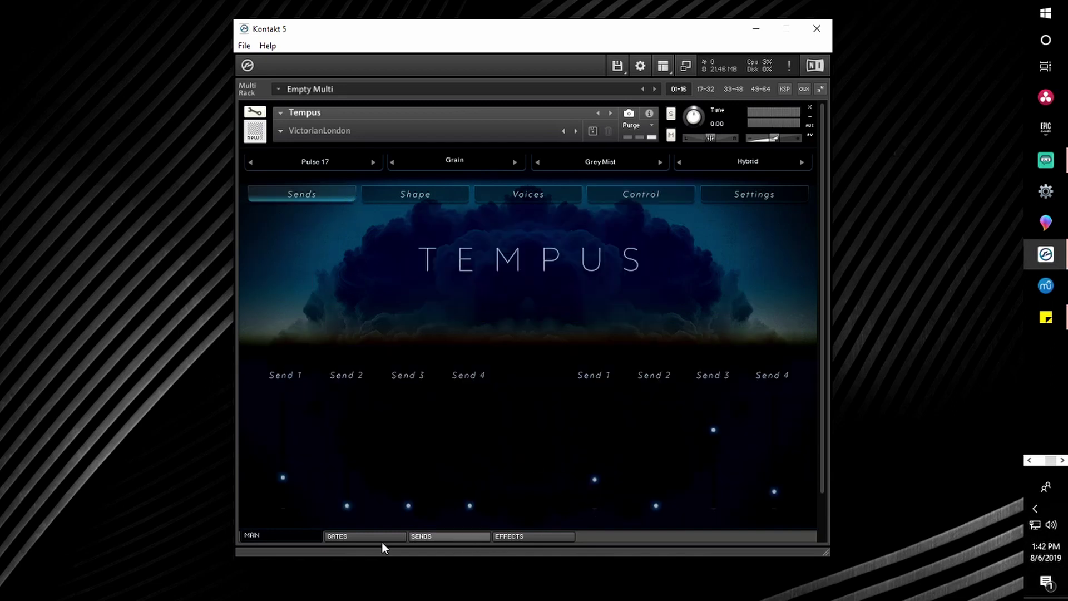
pyautogui.click(507, 538)
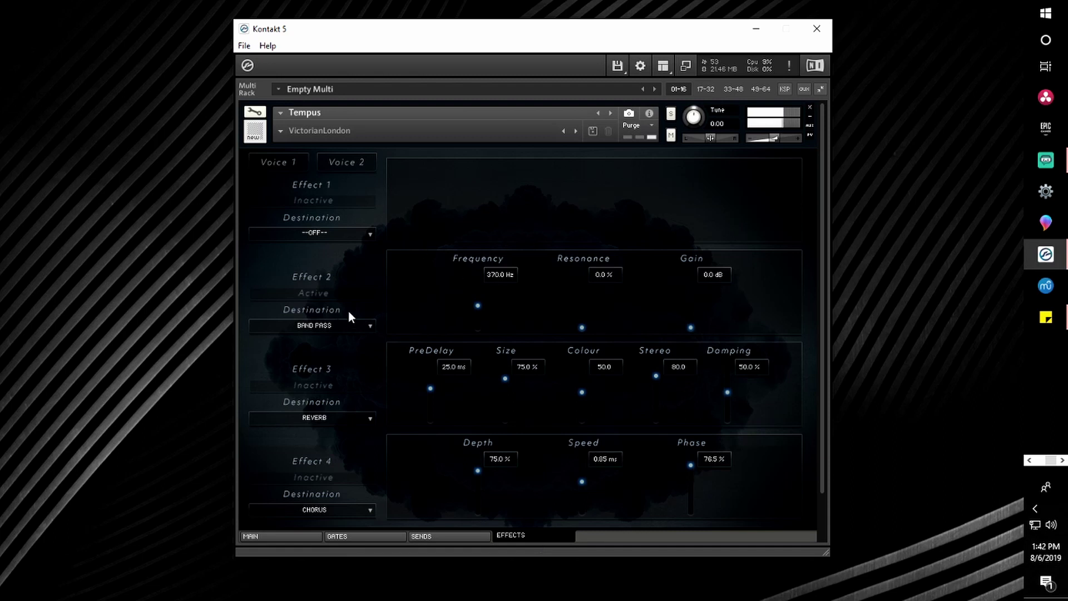
pyautogui.click(354, 164)
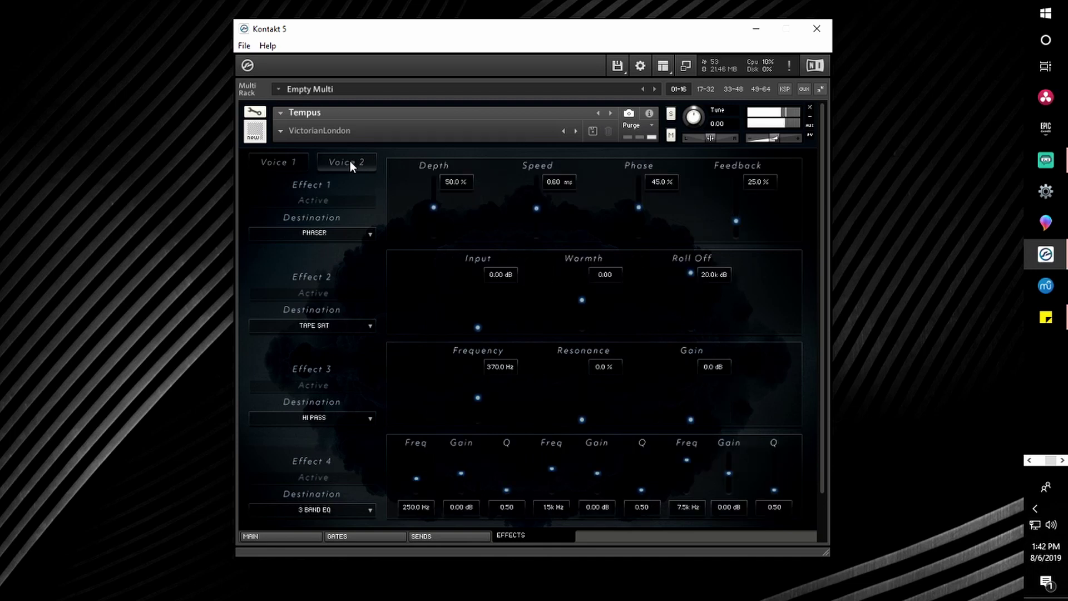
pyautogui.click(350, 162)
pyautogui.click(351, 162)
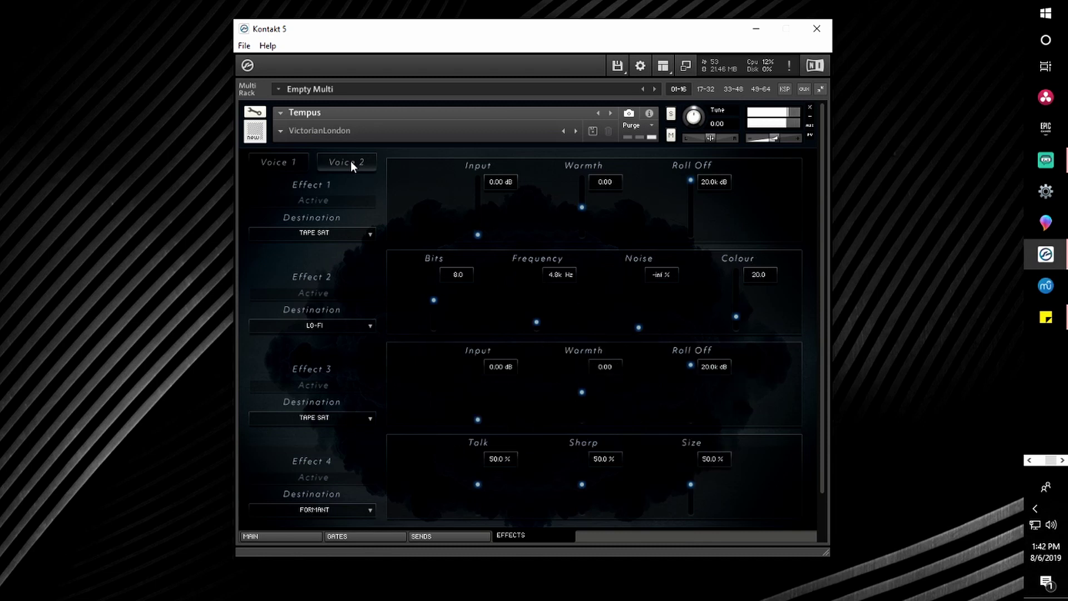
pyautogui.click(282, 165)
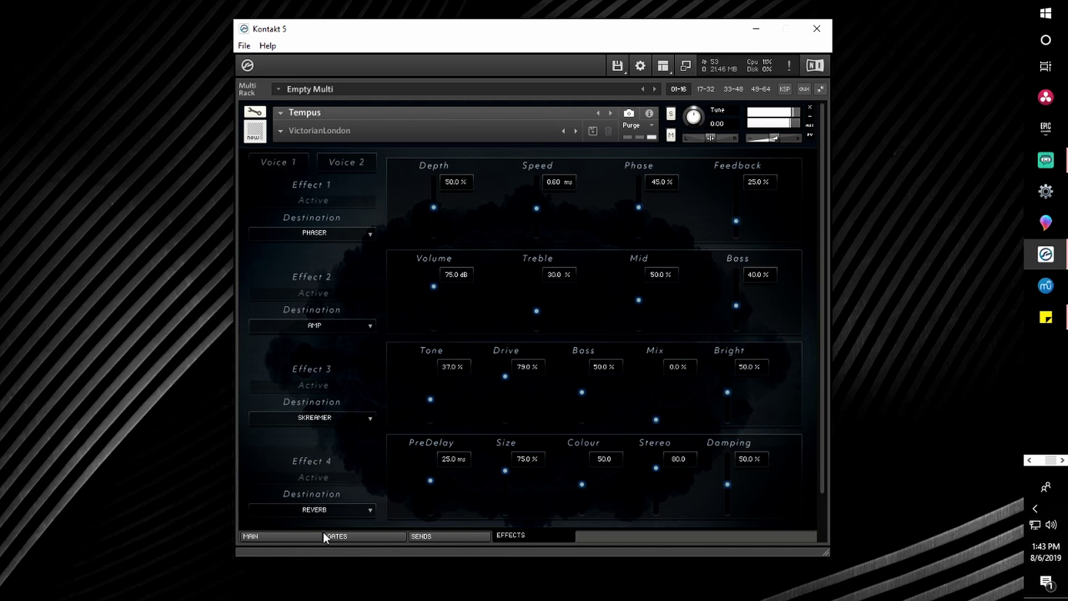
# Set Send Effect 1 to Reverb with 5.1 ms predelay, 48% size, 71% colour, 100% stereo, 82 damping and 7.0 dB return.
pyautogui.click(291, 537)
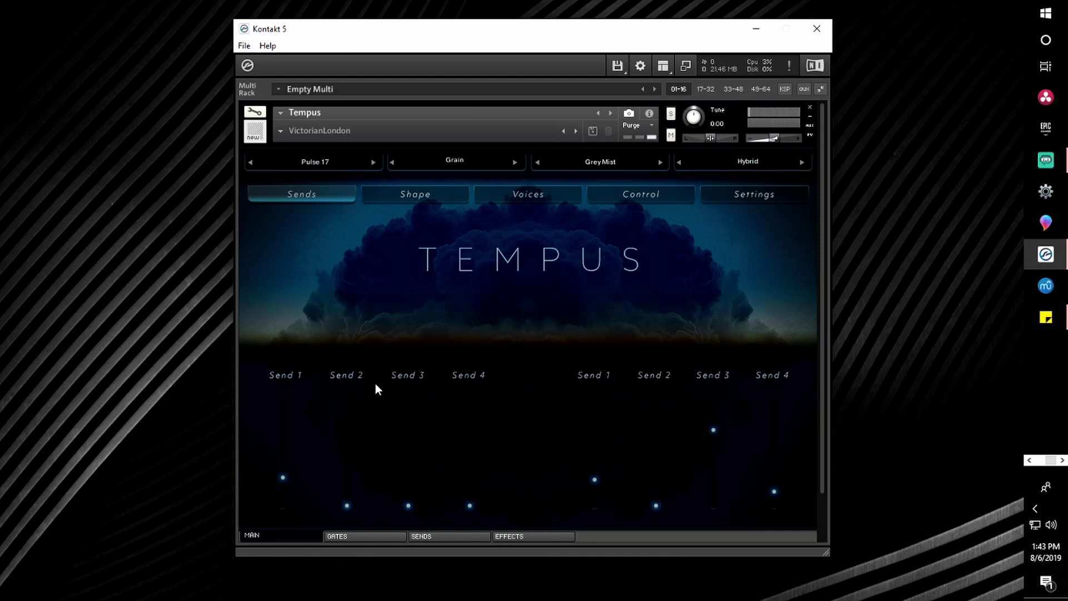
pyautogui.click(451, 535)
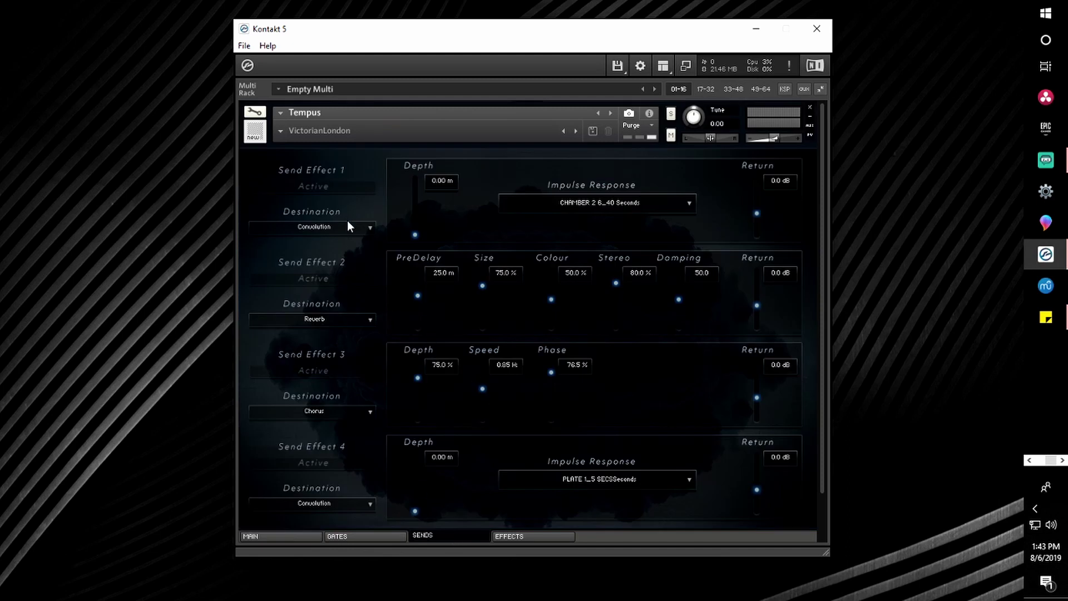
pyautogui.click(319, 225)
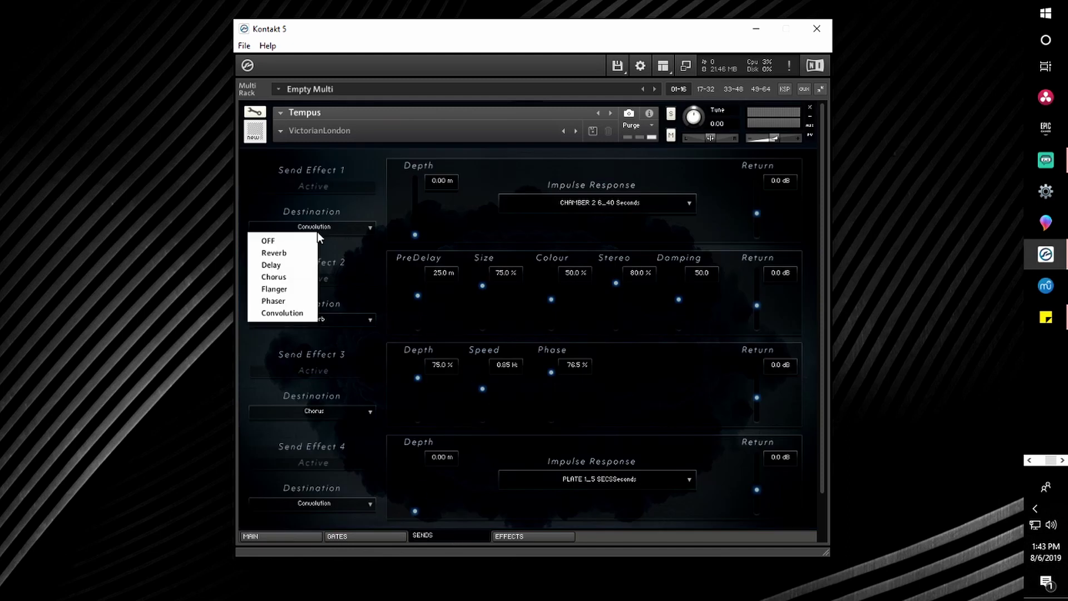
pyautogui.click(294, 251)
pyautogui.moveTo(488, 221); pyautogui.dragTo(482, 271)
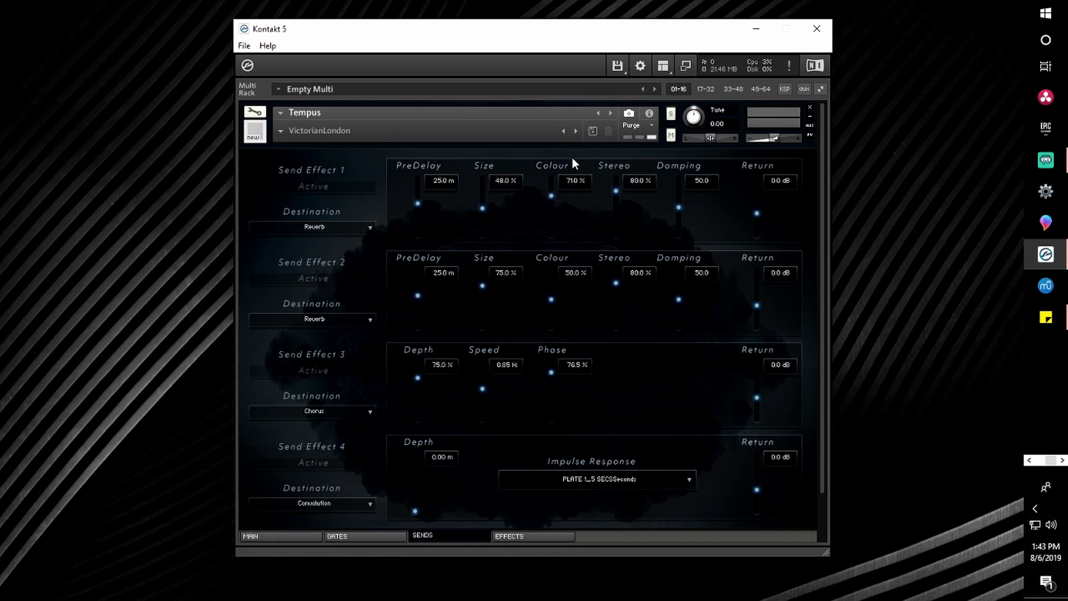
pyautogui.moveTo(615, 192); pyautogui.dragTo(631, 79)
pyautogui.moveTo(679, 192); pyautogui.dragTo(679, 189)
pyautogui.moveTo(429, 283); pyautogui.dragTo(460, 315)
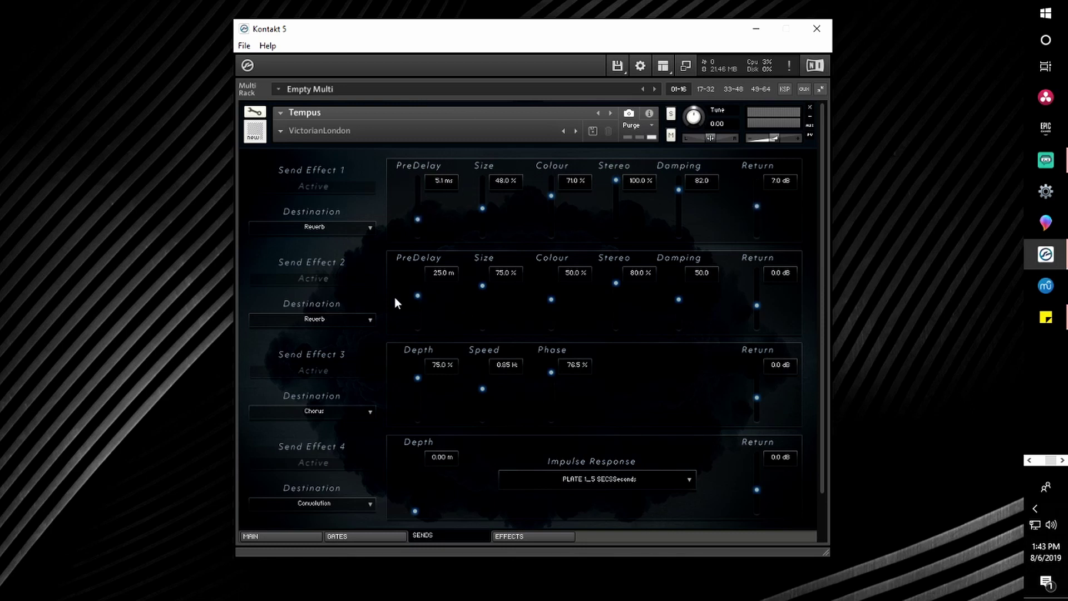
# Set Send Effect 2 to Delay with a return level of -4.8 dB.
pyautogui.click(327, 319)
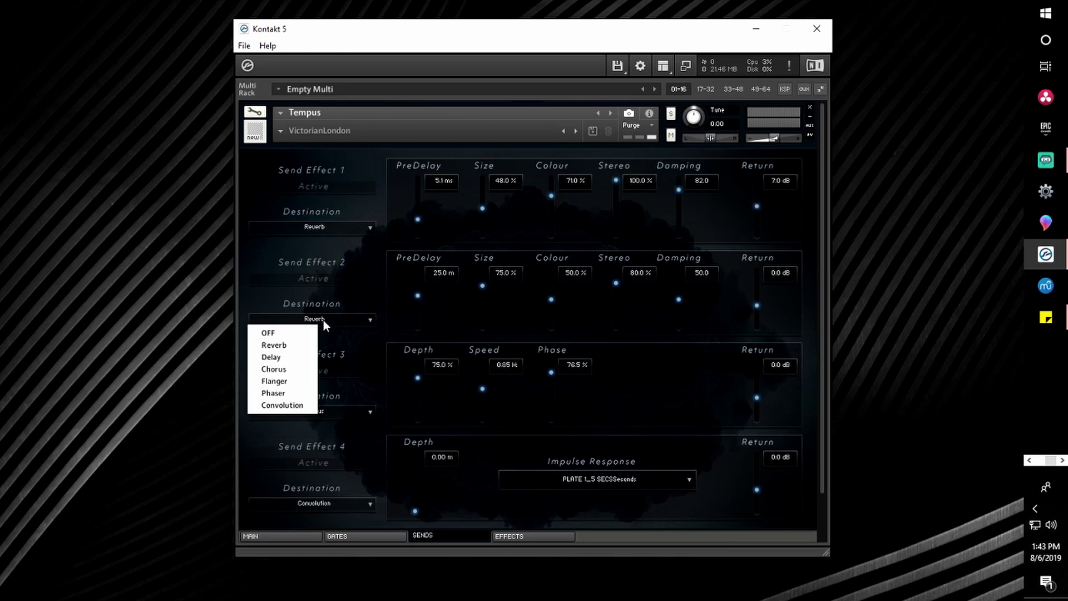
pyautogui.click(290, 355)
pyautogui.moveTo(756, 302); pyautogui.dragTo(762, 324)
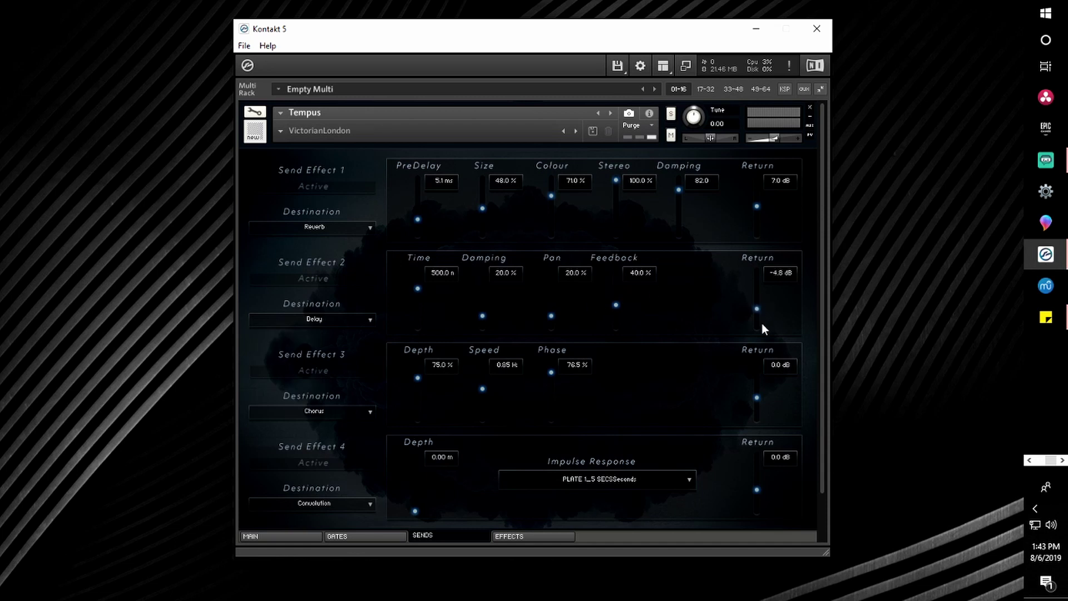
# Turn off Send Effect 3 and Send Effect 4.
pyautogui.click(333, 410)
pyautogui.click(301, 421)
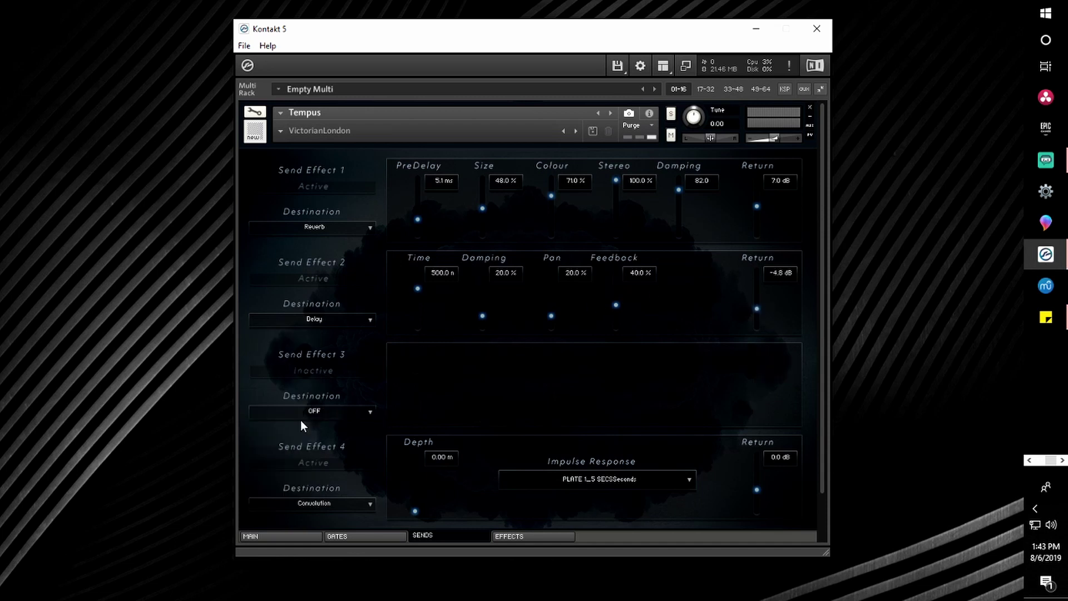
pyautogui.click(315, 506)
pyautogui.click(294, 475)
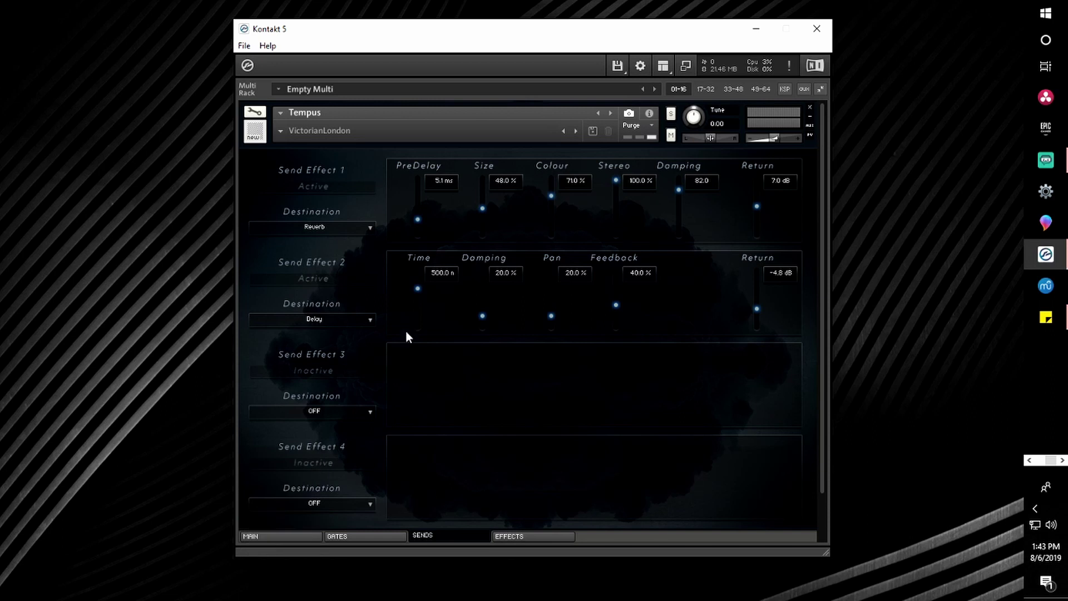
# Rebalance the volumes of the two voices and lower voice two's pitch on the Voices page.
pyautogui.click(283, 537)
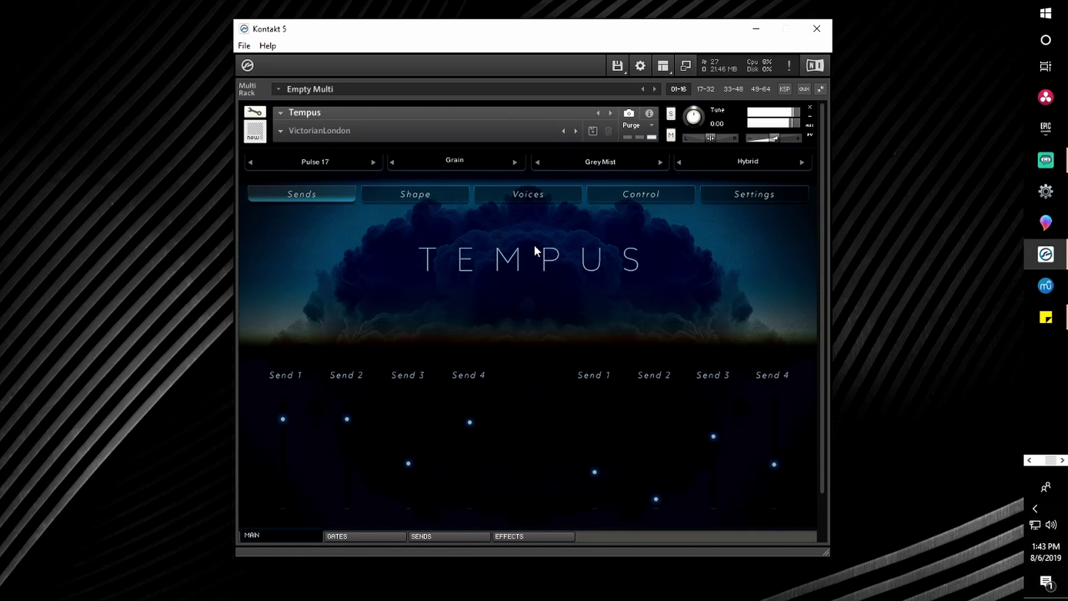
pyautogui.click(545, 197)
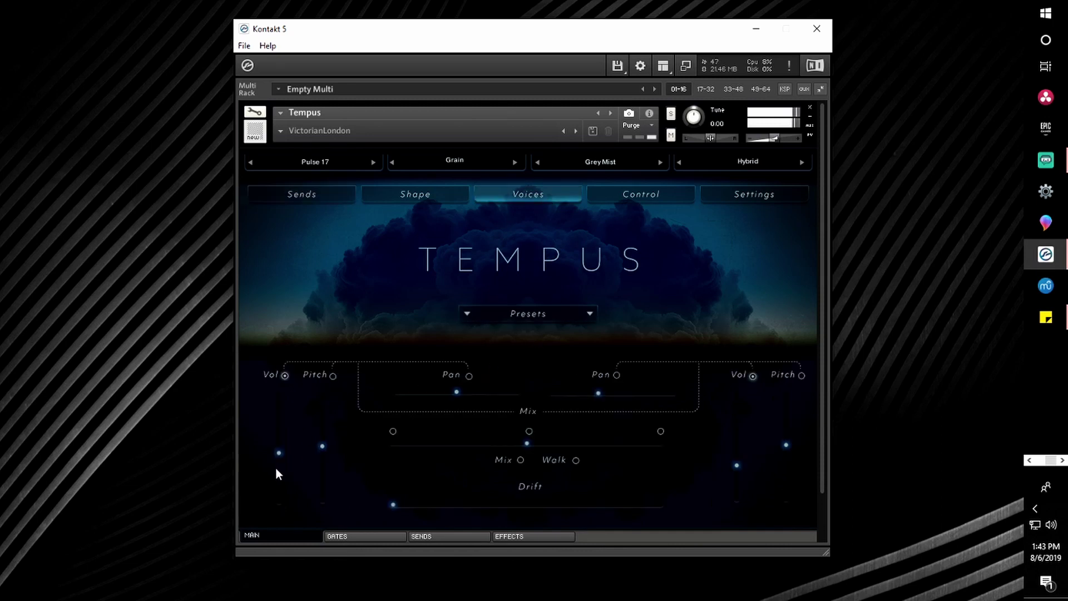
pyautogui.moveTo(283, 456); pyautogui.dragTo(288, 600)
pyautogui.moveTo(295, 557); pyautogui.dragTo(730, 450)
pyautogui.moveTo(798, 473); pyautogui.dragTo(793, 539)
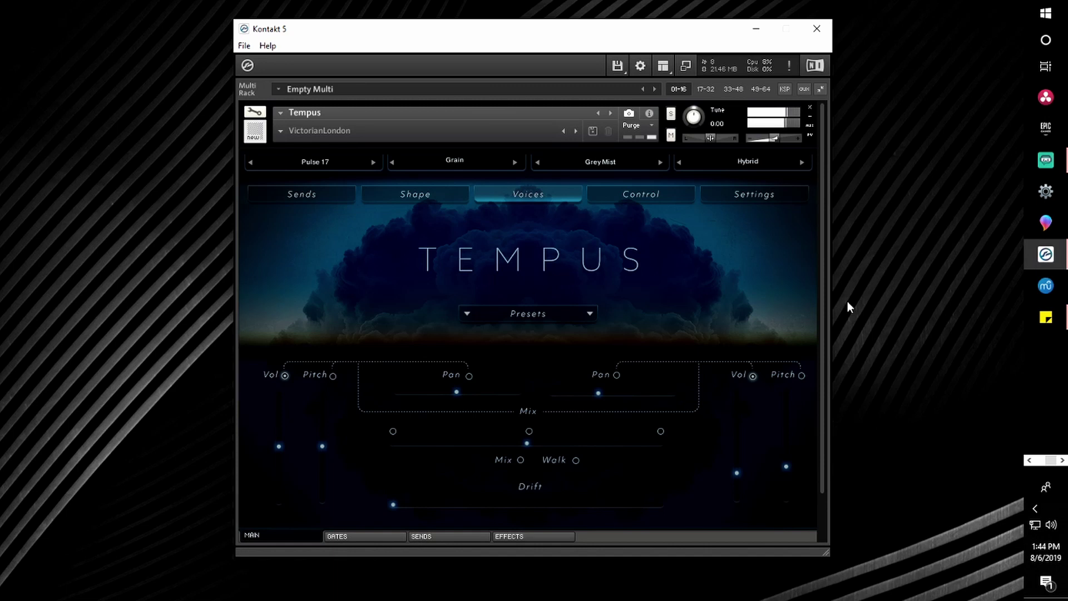
# Set voice two's engine mode to Grain.
pyautogui.click(749, 162)
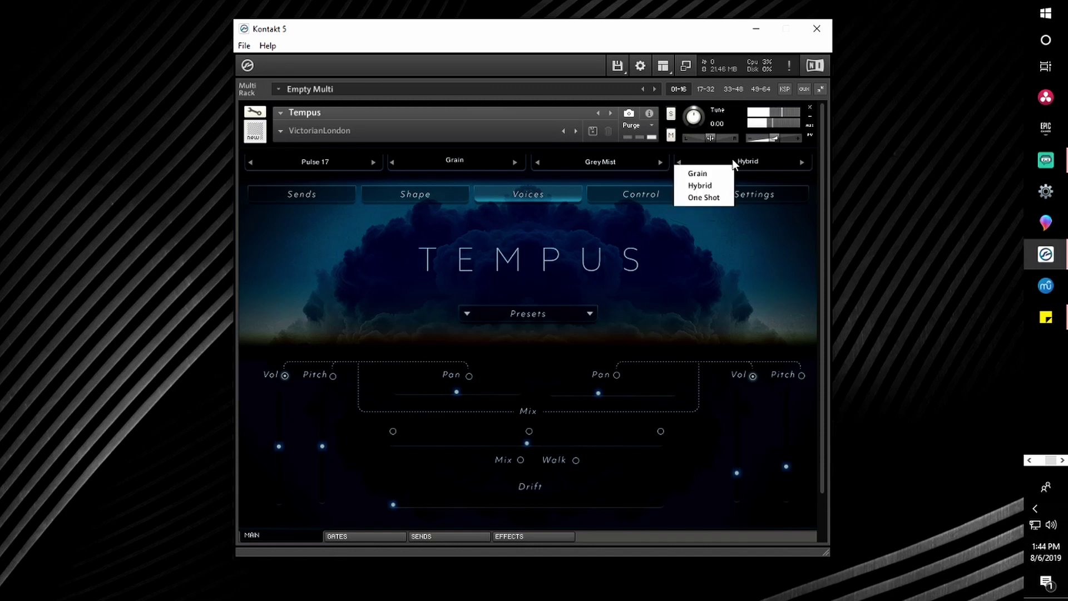
pyautogui.click(700, 177)
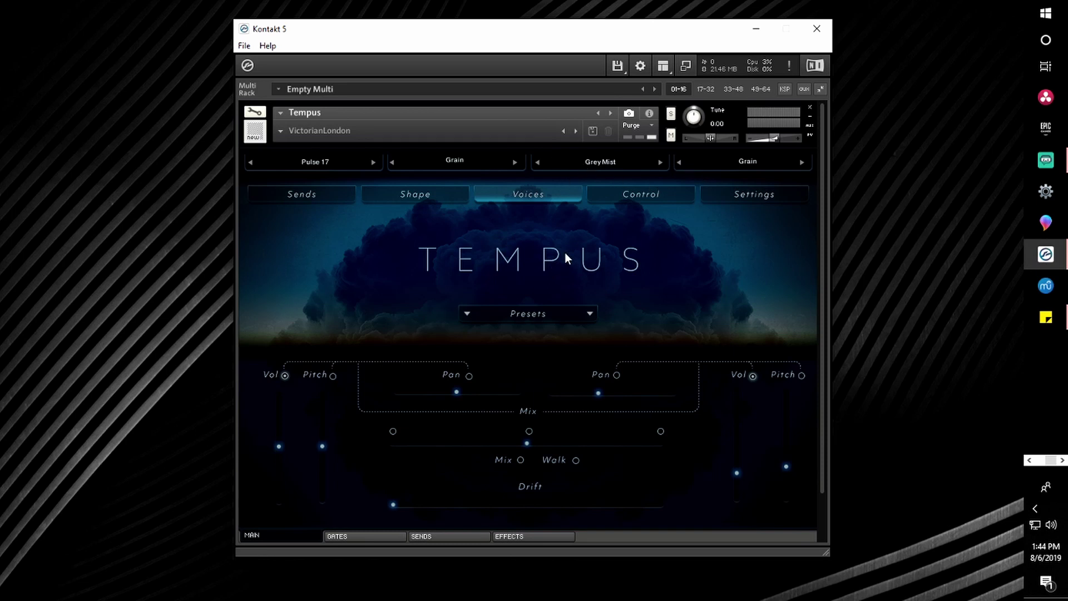
# Look through voice two's sound browser and review the Control, Shape, Sends and Effects pages.
pyautogui.click(595, 160)
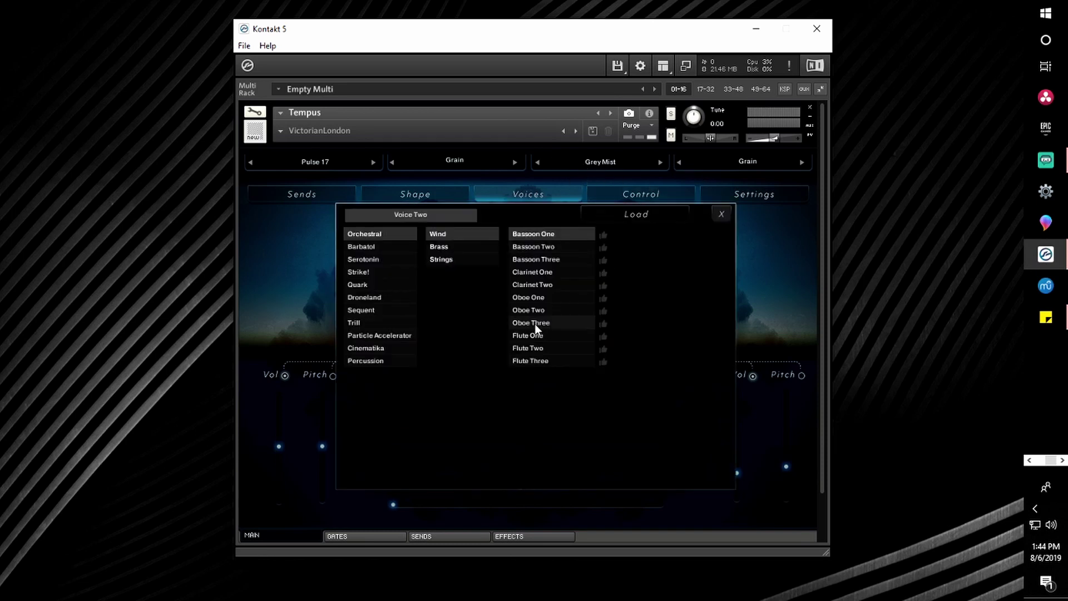
pyautogui.click(721, 214)
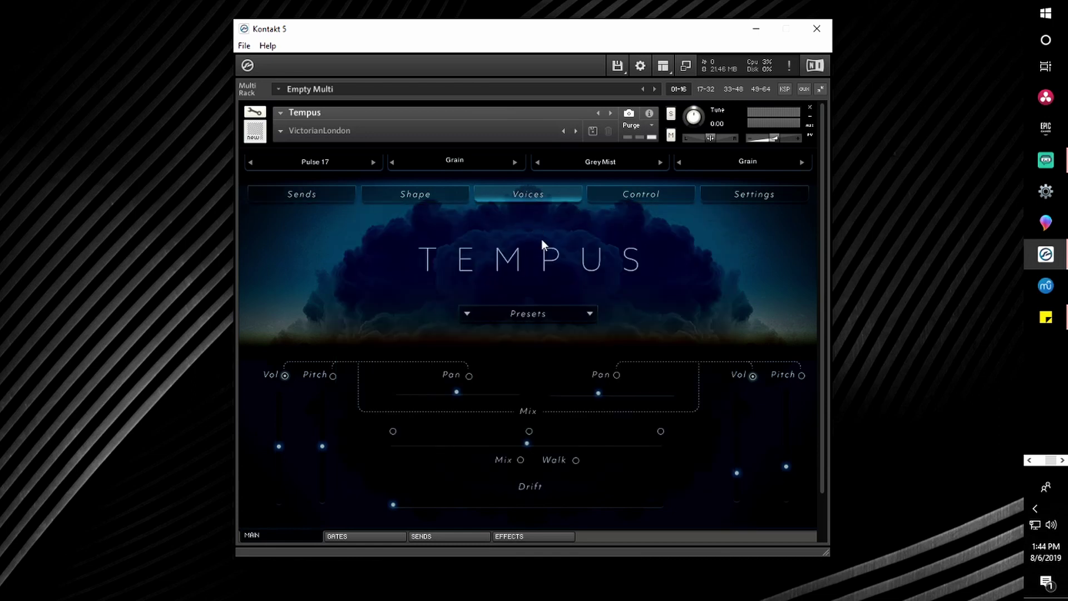
pyautogui.click(622, 198)
pyautogui.click(438, 201)
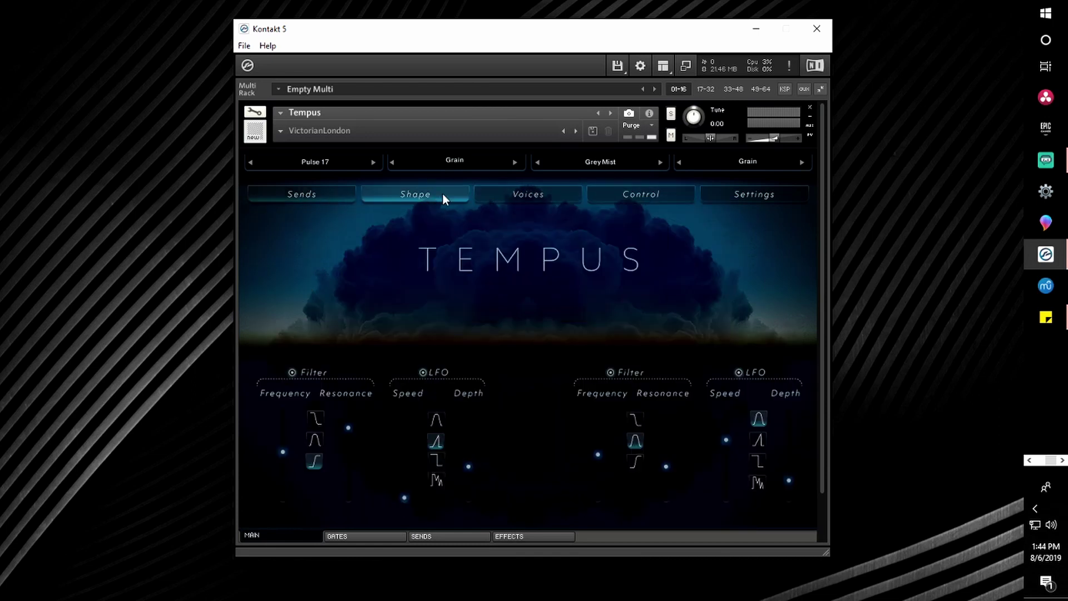
pyautogui.click(616, 190)
pyautogui.click(392, 198)
pyautogui.click(311, 194)
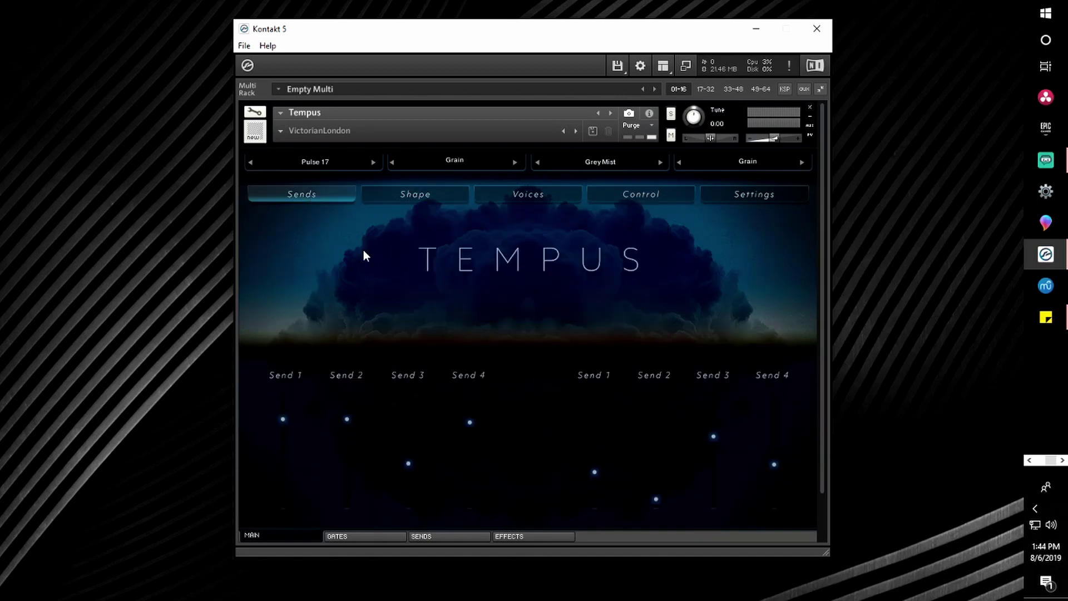
pyautogui.click(499, 538)
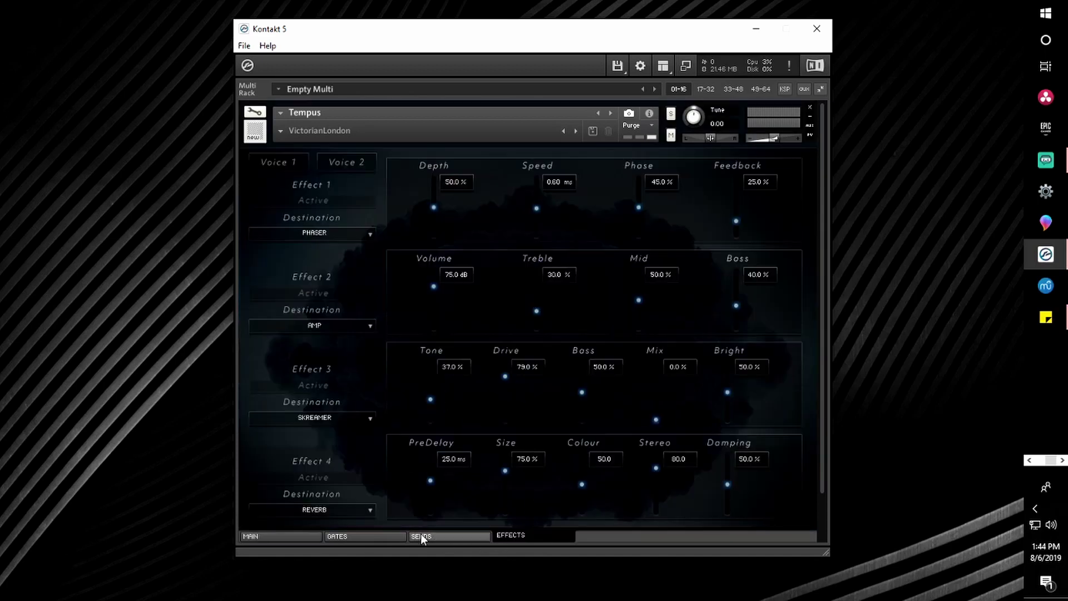
# Load the Orchestral Wind sound Oboe One into voice two and close the sound browser.
pyautogui.click(281, 538)
pyautogui.click(618, 161)
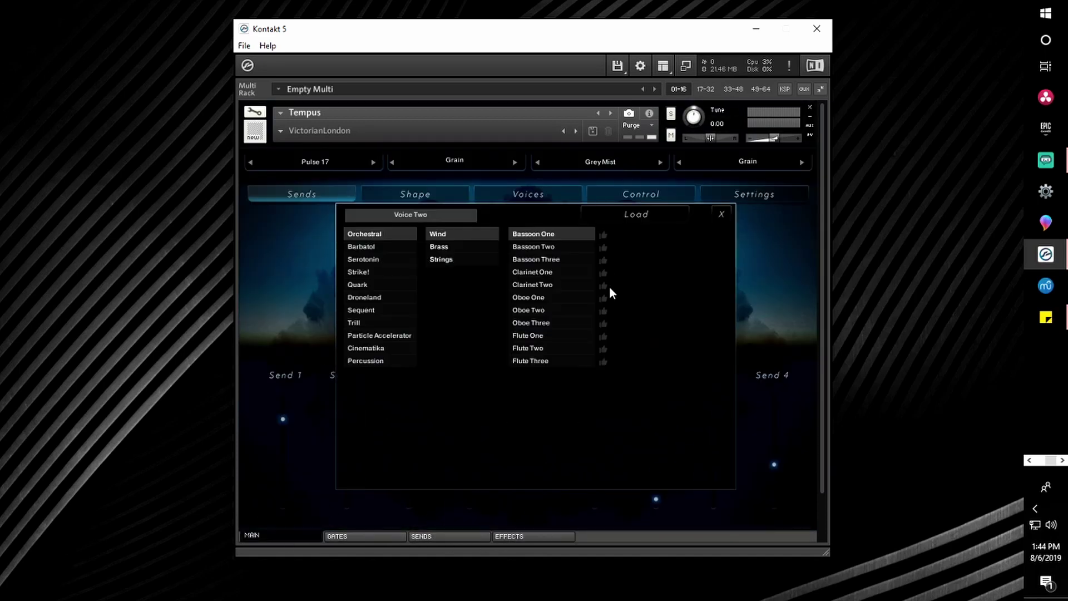
pyautogui.click(546, 299)
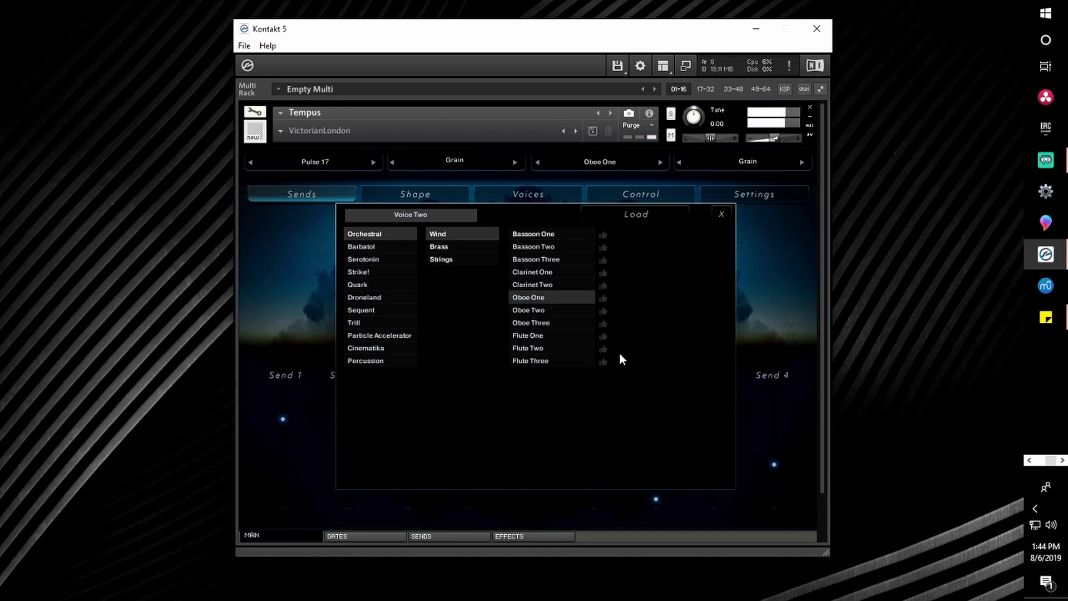
pyautogui.click(722, 214)
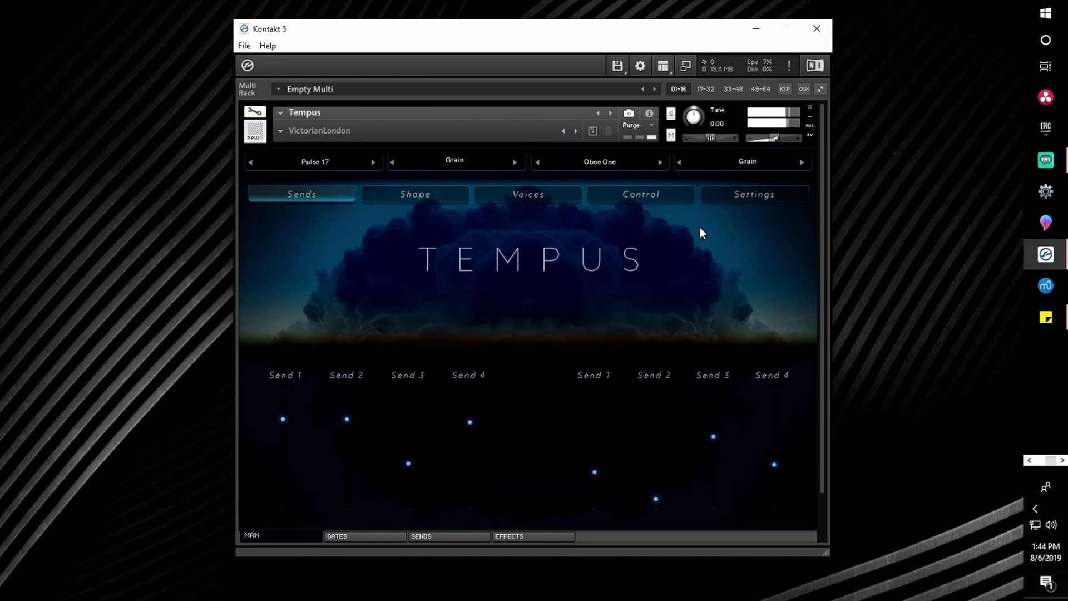
# Choose the Orchestral Strings sound Contra Bass Three for voice one.
pyautogui.click(440, 160)
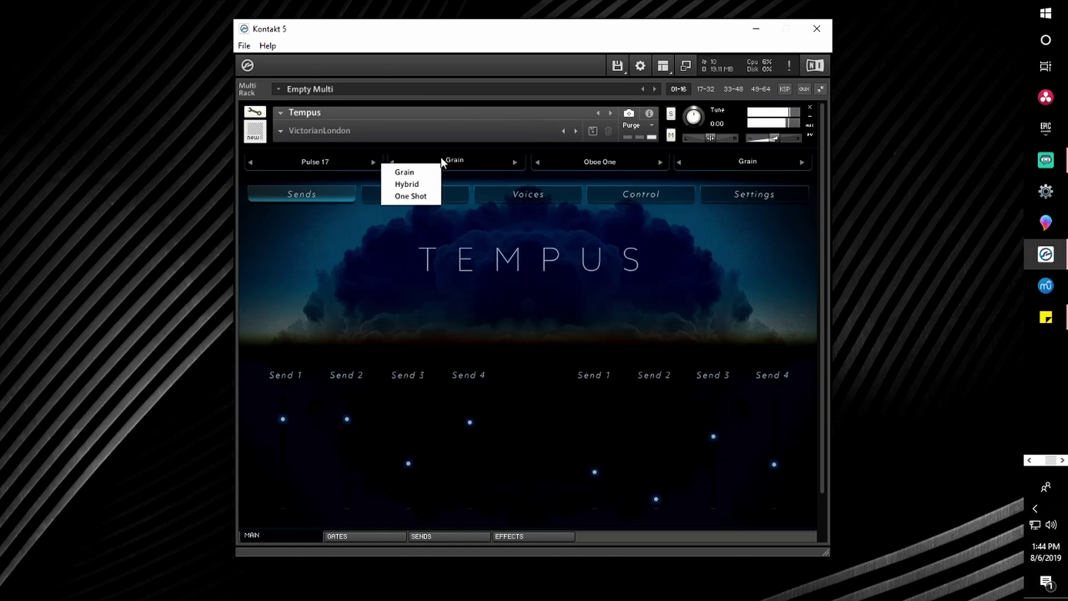
pyautogui.click(373, 194)
pyautogui.click(345, 167)
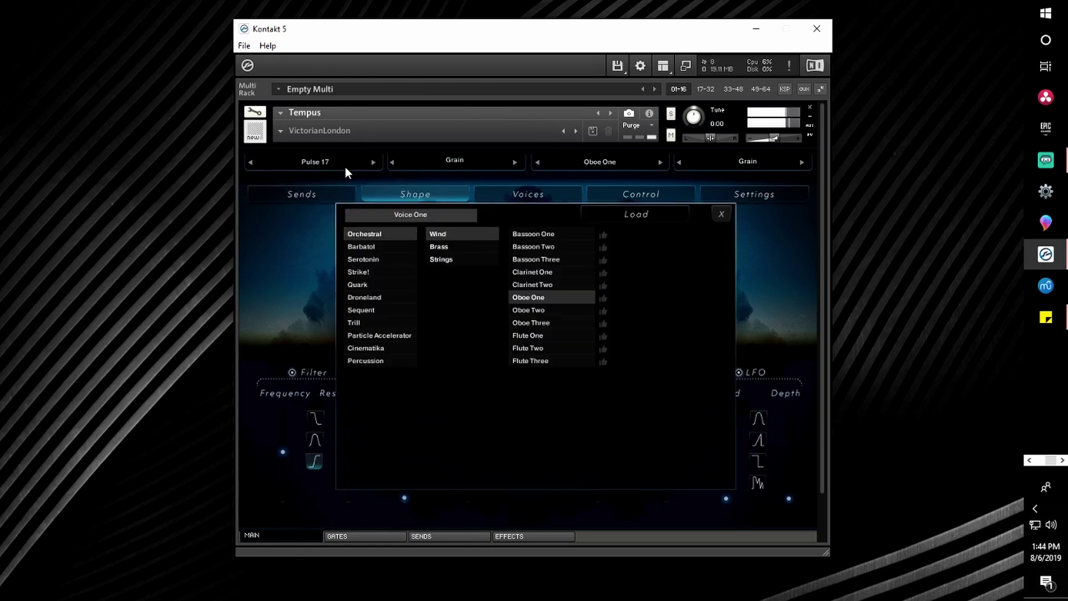
pyautogui.click(448, 262)
pyautogui.click(533, 259)
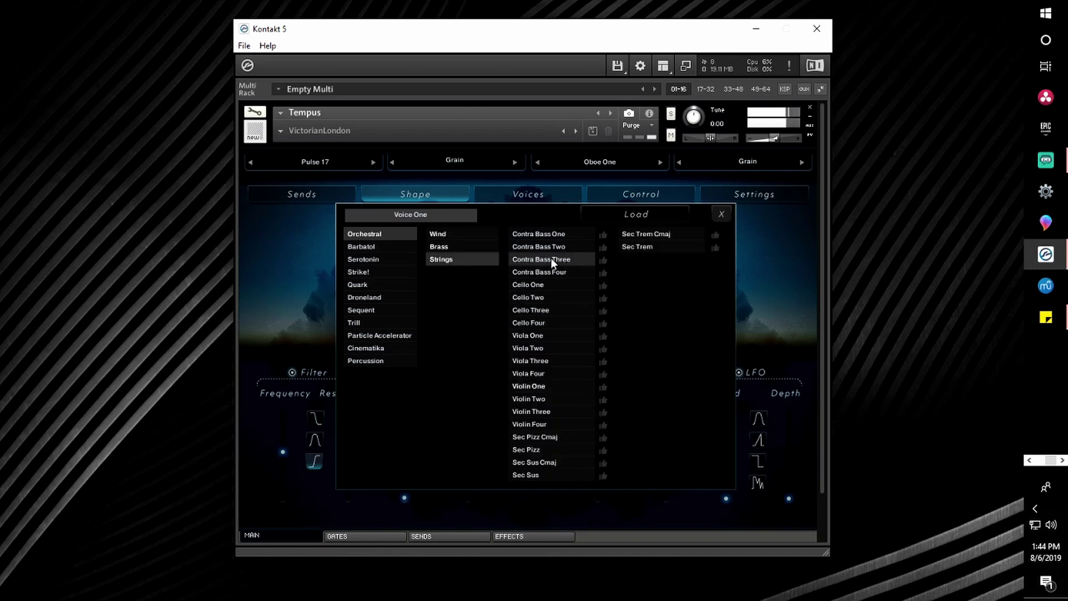
# Close the sound browser and set voice one's Effect 3 to --OFF--.
pyautogui.click(719, 215)
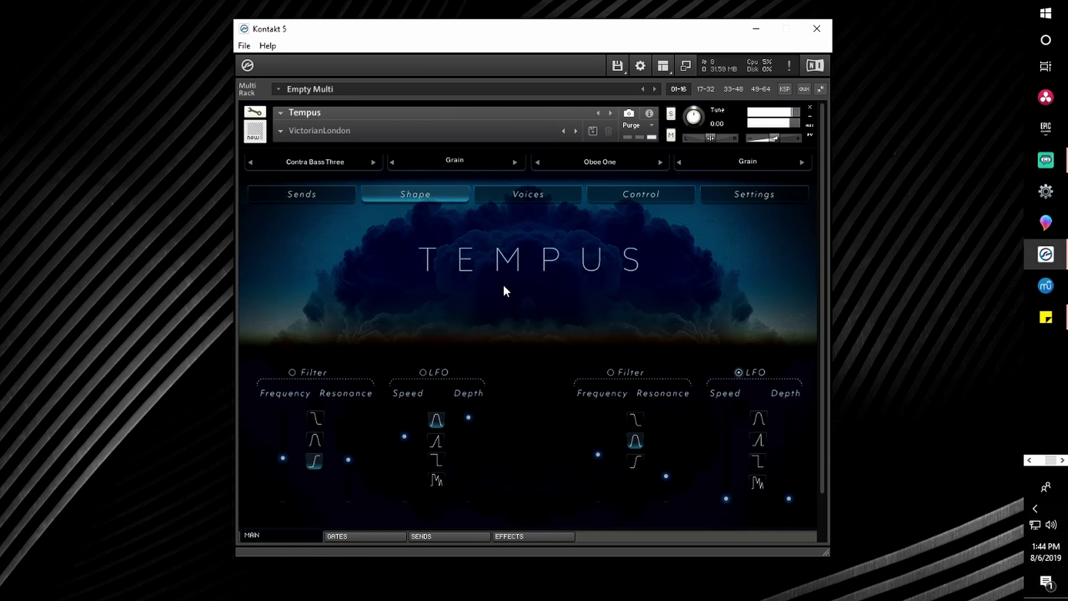
pyautogui.click(534, 537)
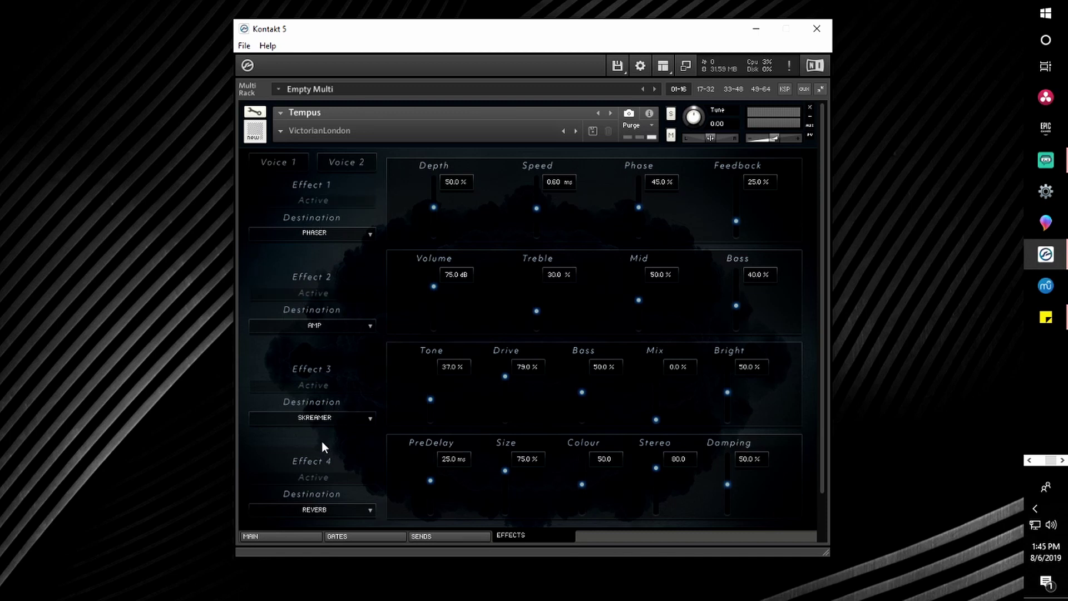
pyautogui.click(329, 419)
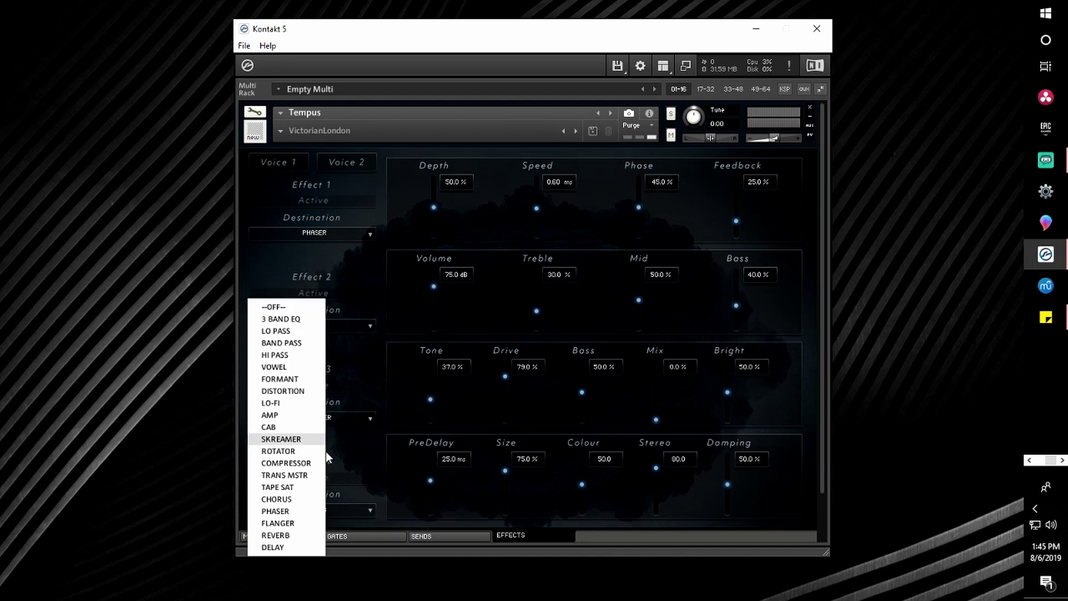
pyautogui.click(365, 389)
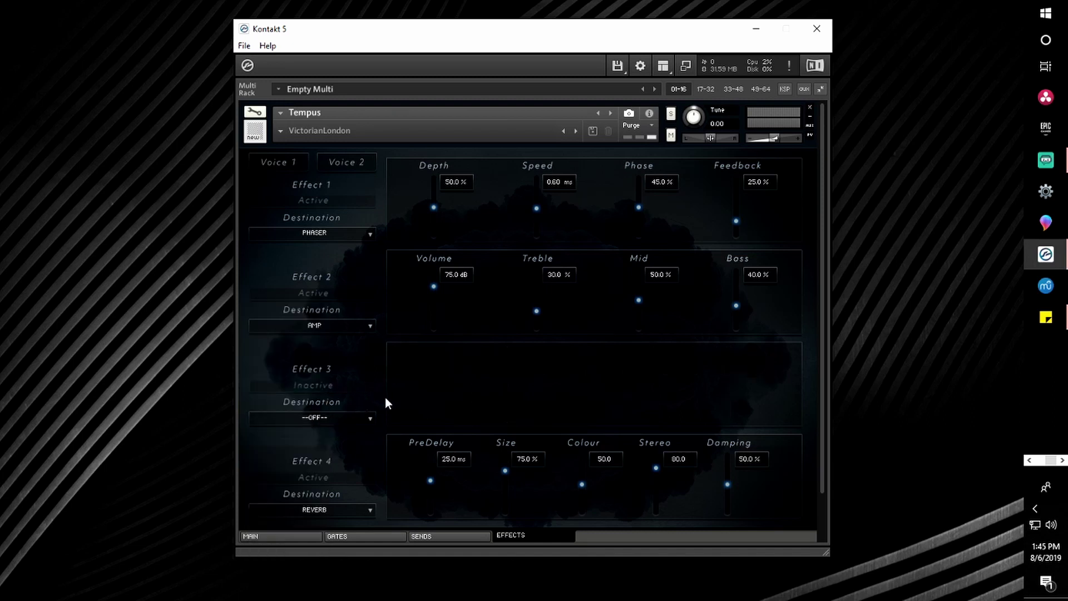
# Try AMP as voice one's Effect 3, and return that slot to --OFF--.
pyautogui.click(335, 416)
pyautogui.click(298, 416)
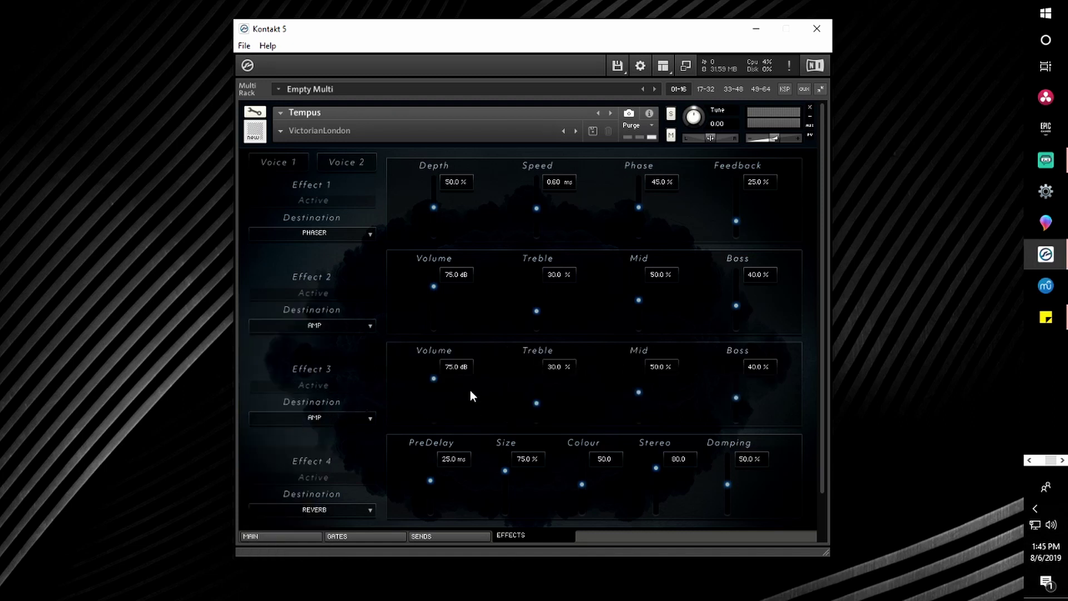
pyautogui.click(334, 417)
pyautogui.click(311, 392)
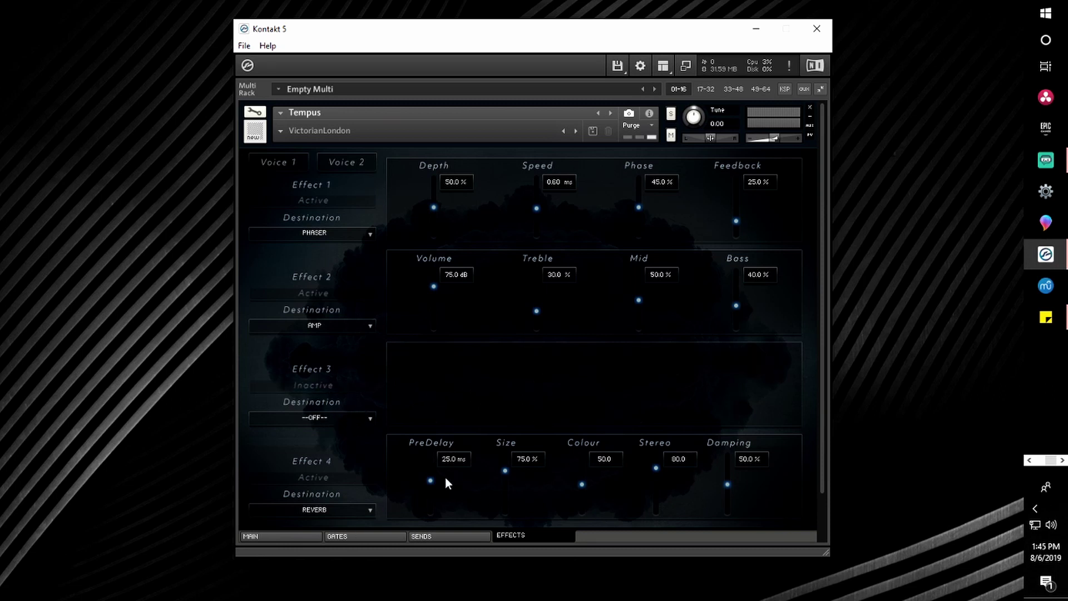
# Set voice one's reverb to PreDelay 14.7 ms, Size 38%, Colour 80, Stereo 100 and Damping 79%, and dismiss the desktop notification.
pyautogui.moveTo(429, 483); pyautogui.dragTo(432, 515)
pyautogui.moveTo(501, 482); pyautogui.dragTo(508, 577)
pyautogui.moveTo(582, 475); pyautogui.dragTo(582, 468)
pyautogui.moveTo(661, 497); pyautogui.dragTo(661, 503)
pyautogui.moveTo(730, 472); pyautogui.dragTo(737, 392)
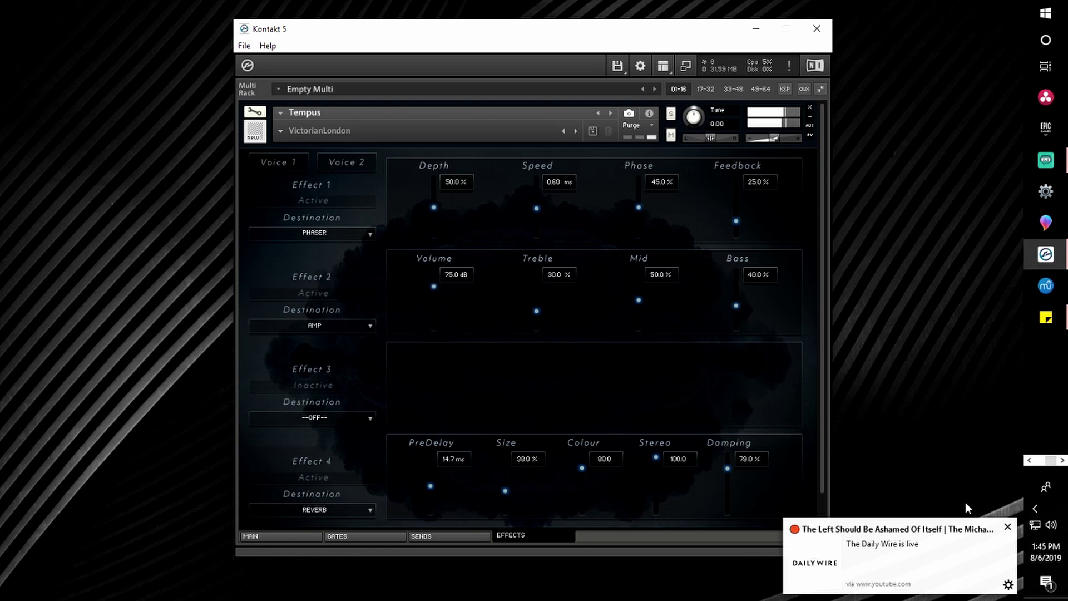
pyautogui.click(1008, 523)
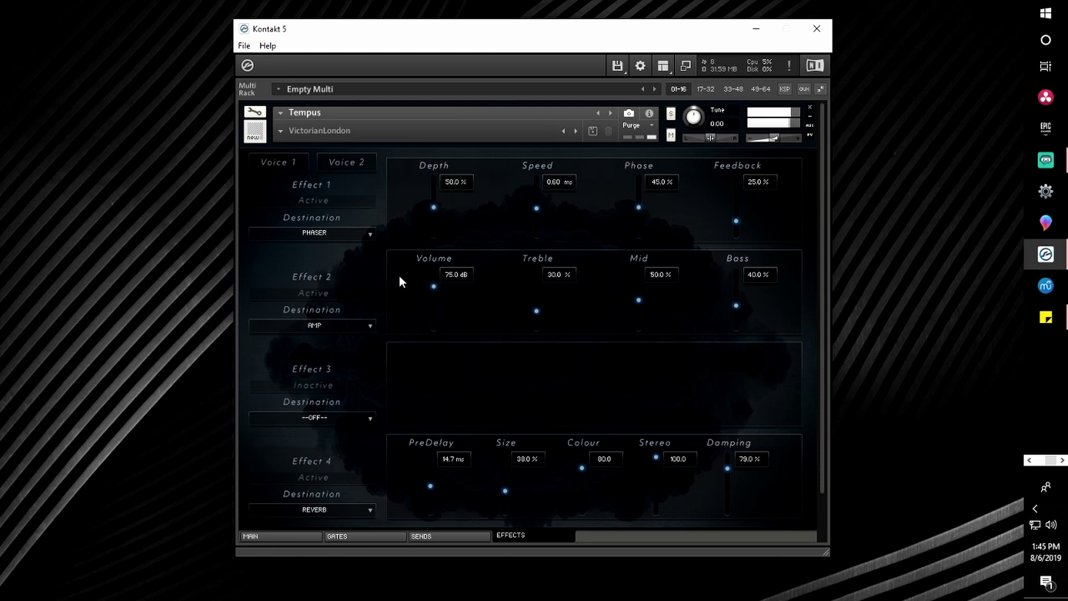
# Set voice two's Effect 3 tape saturation to Input 13.4 dB, Warmth 1.9 and Roll Off 15.3k.
pyautogui.click(354, 167)
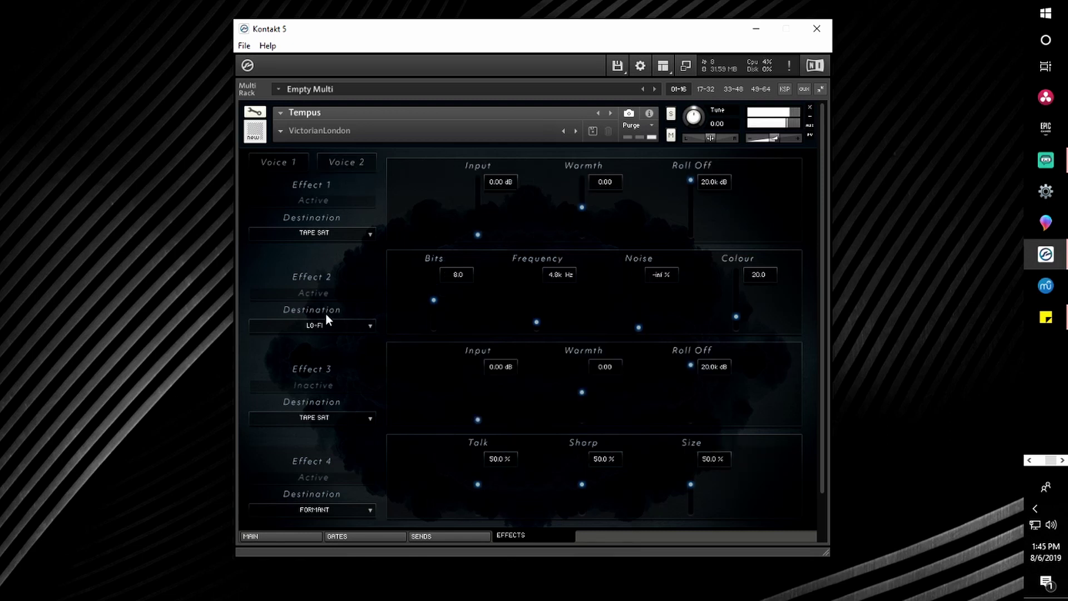
pyautogui.moveTo(583, 405); pyautogui.dragTo(640, 306)
pyautogui.moveTo(690, 396); pyautogui.dragTo(670, 540)
pyautogui.moveTo(478, 419); pyautogui.dragTo(488, 340)
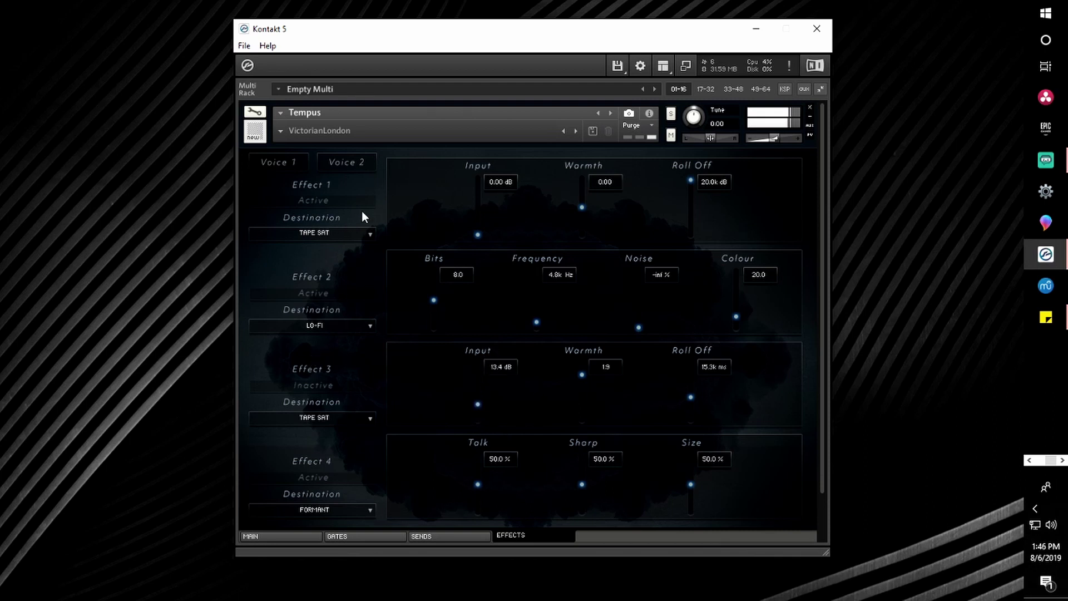
# Return to the main page and save the current sound as a snapshot named Dark 05.
pyautogui.click(283, 535)
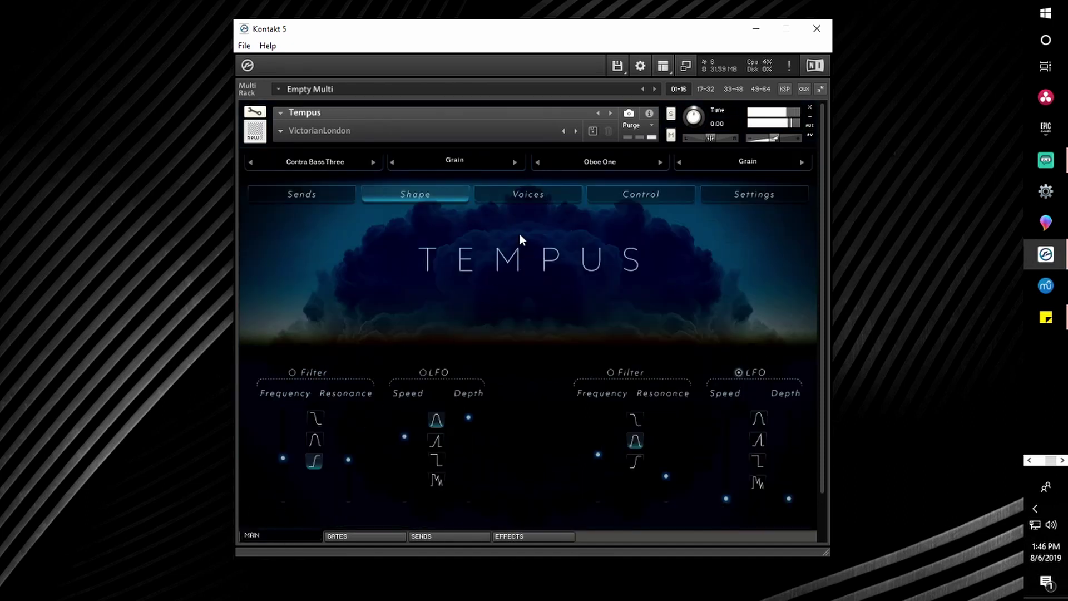
pyautogui.click(593, 132)
pyautogui.write('Dark 05')
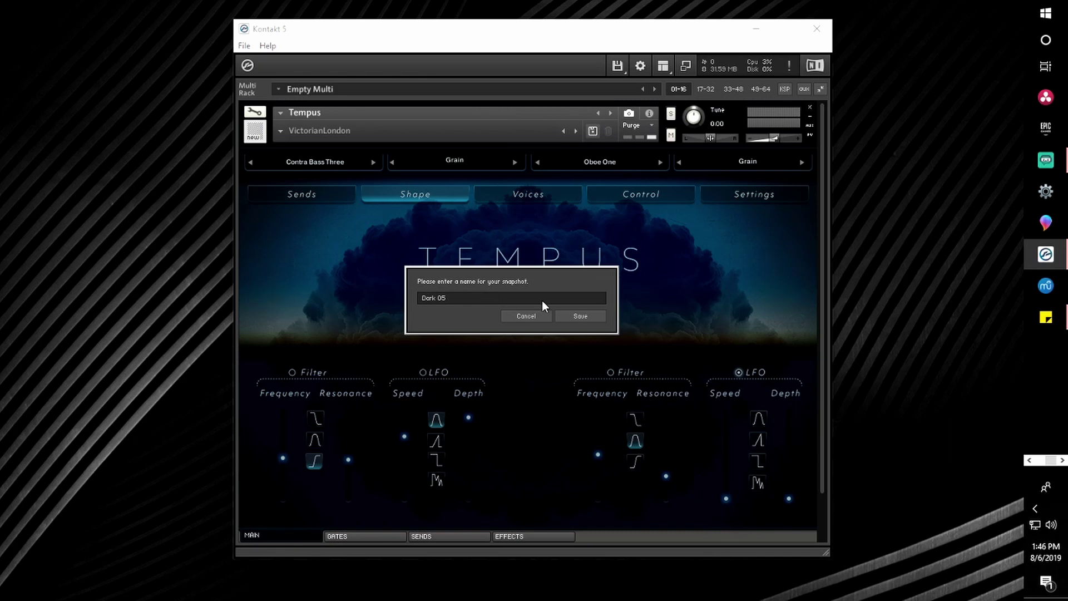
pyautogui.click(566, 317)
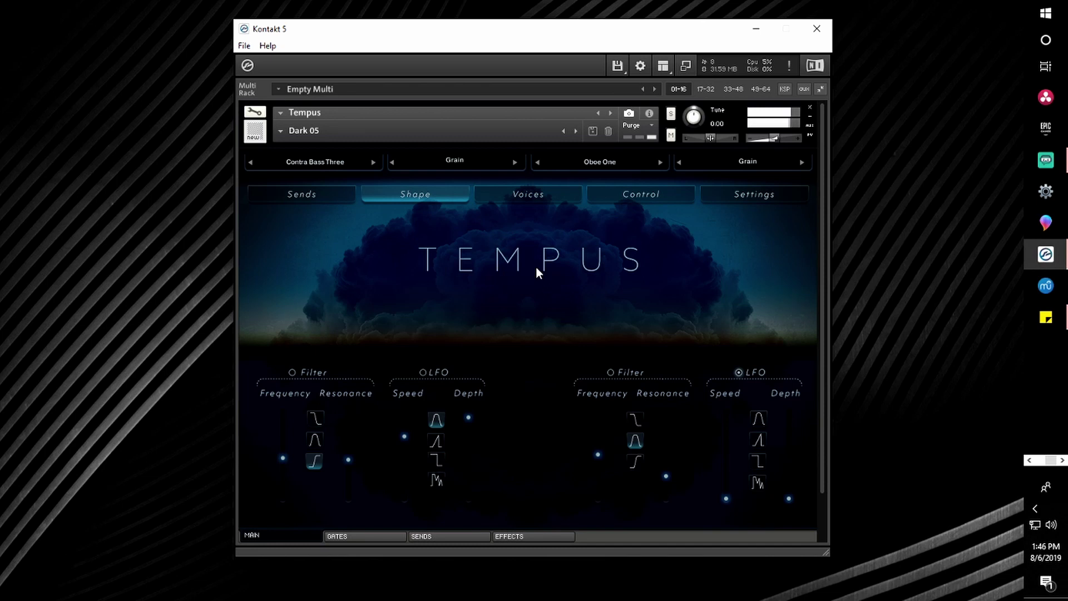
# Review the Voices controls and voice two's effects page for the saved sound.
pyautogui.click(515, 202)
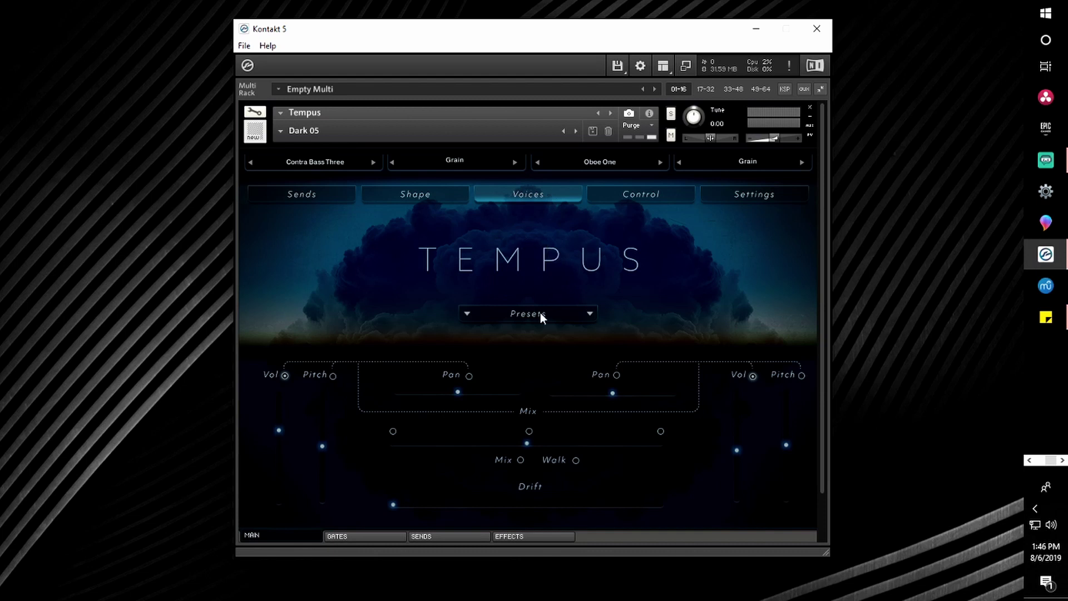
pyautogui.click(520, 537)
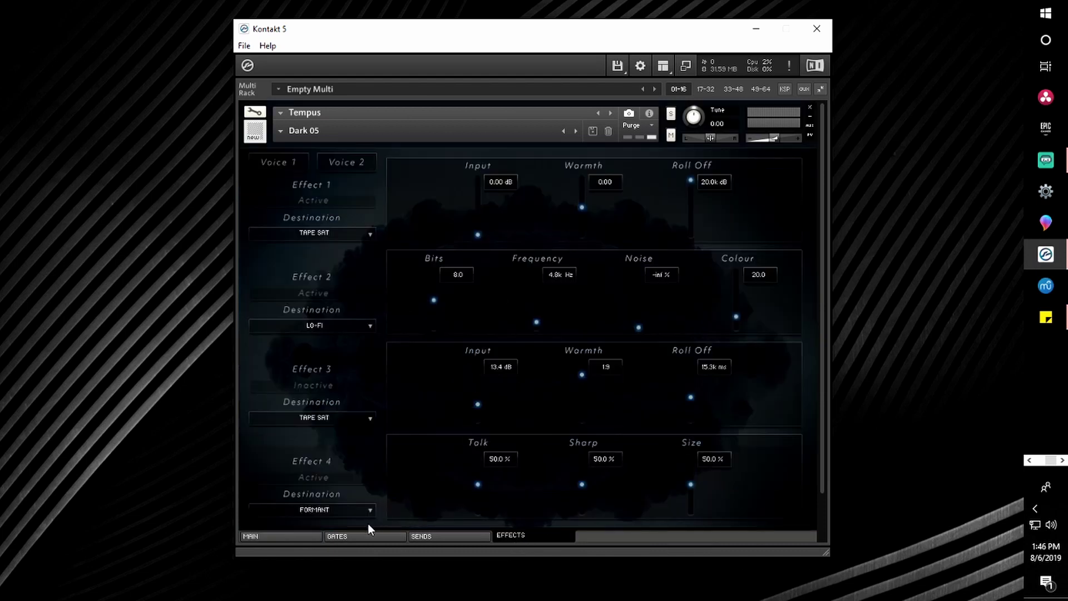
pyautogui.click(276, 537)
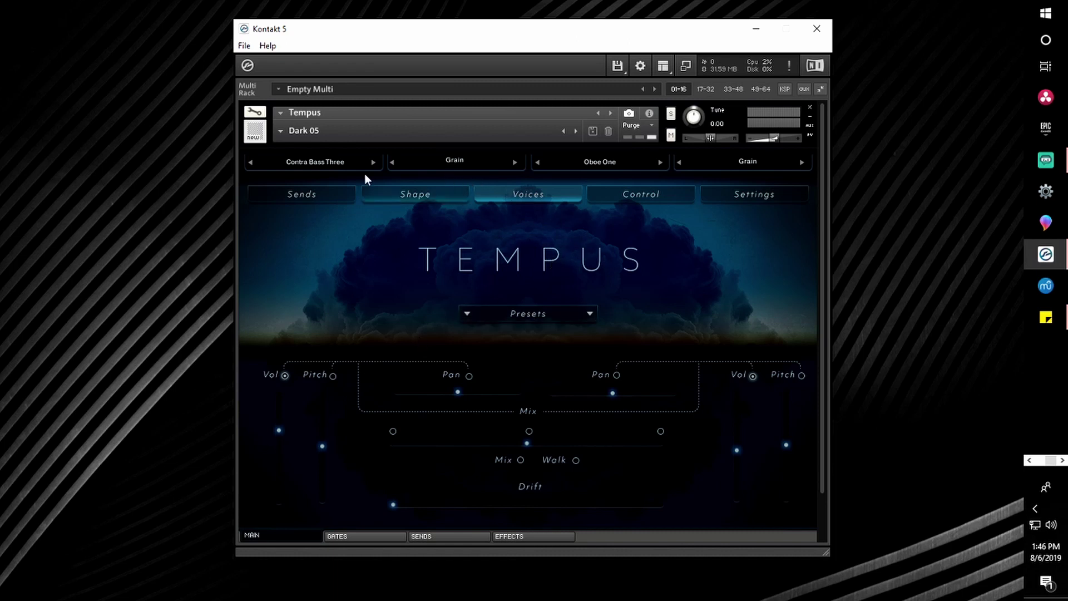
# Load the Mindflayers snapshot from the Modulation category and show its Voices controls.
pyautogui.click(280, 130)
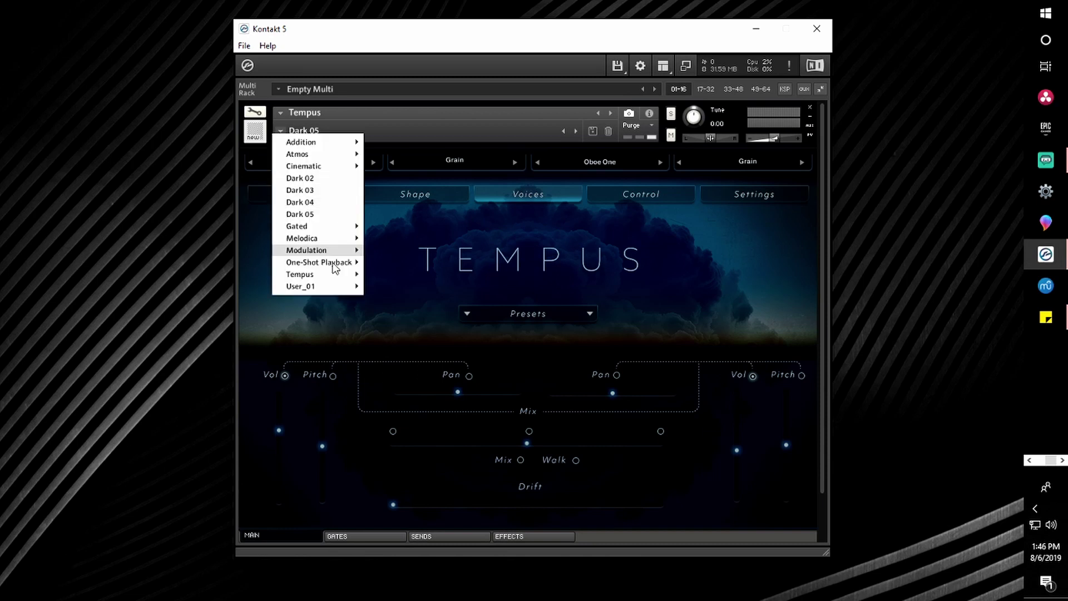
pyautogui.moveTo(328, 269)
pyautogui.moveTo(323, 249)
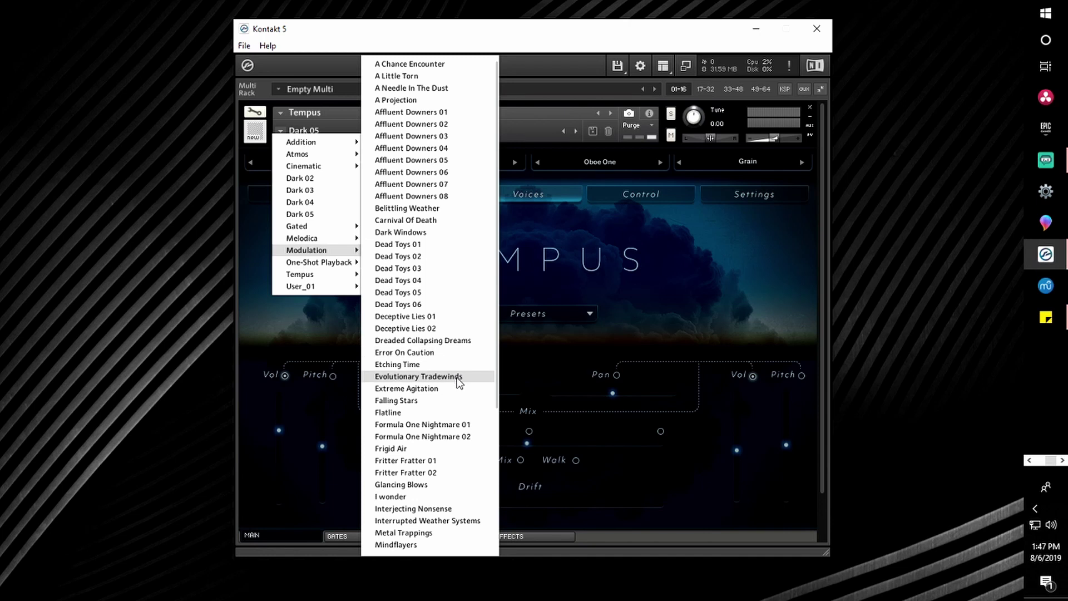
pyautogui.scroll(-1, 459, 393)
pyautogui.scroll(-3, 432, 417)
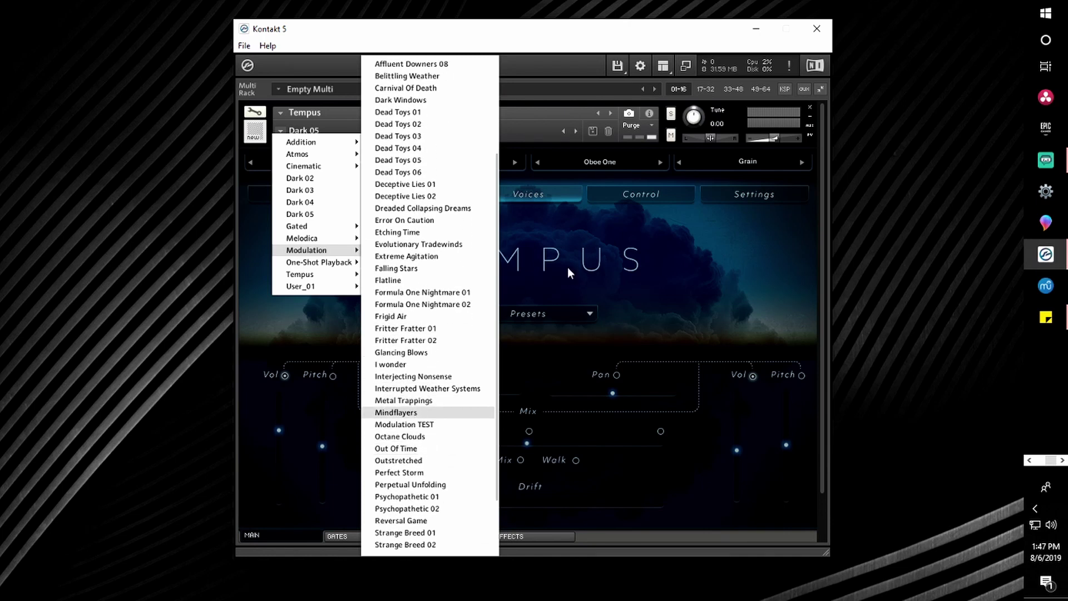
pyautogui.click(417, 414)
pyautogui.click(520, 195)
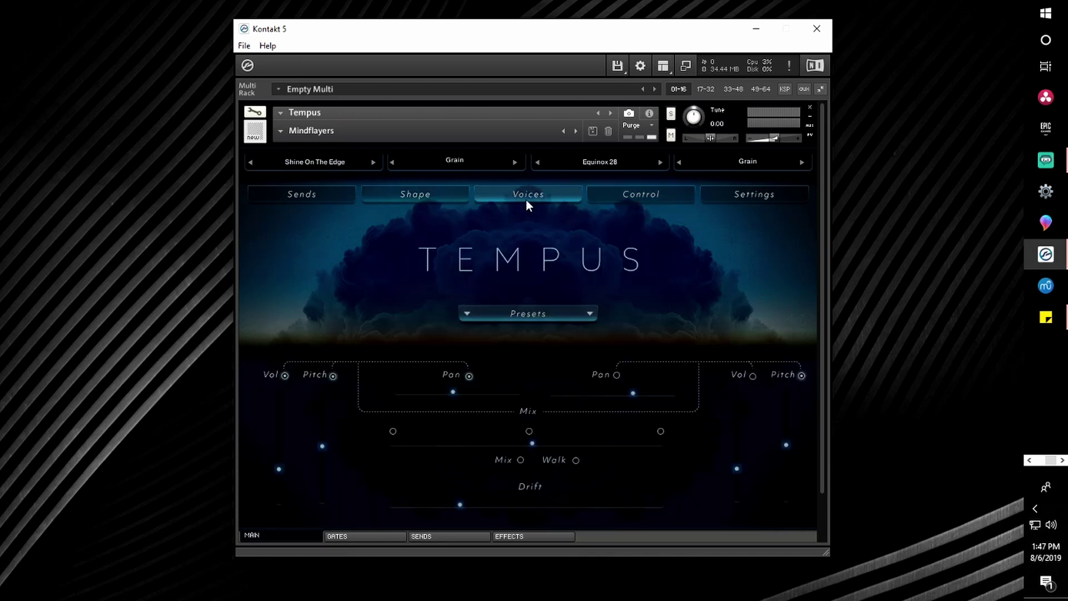
# Look through voice two's sound browser and the effects page of the Mindflayers snapshot.
pyautogui.click(619, 161)
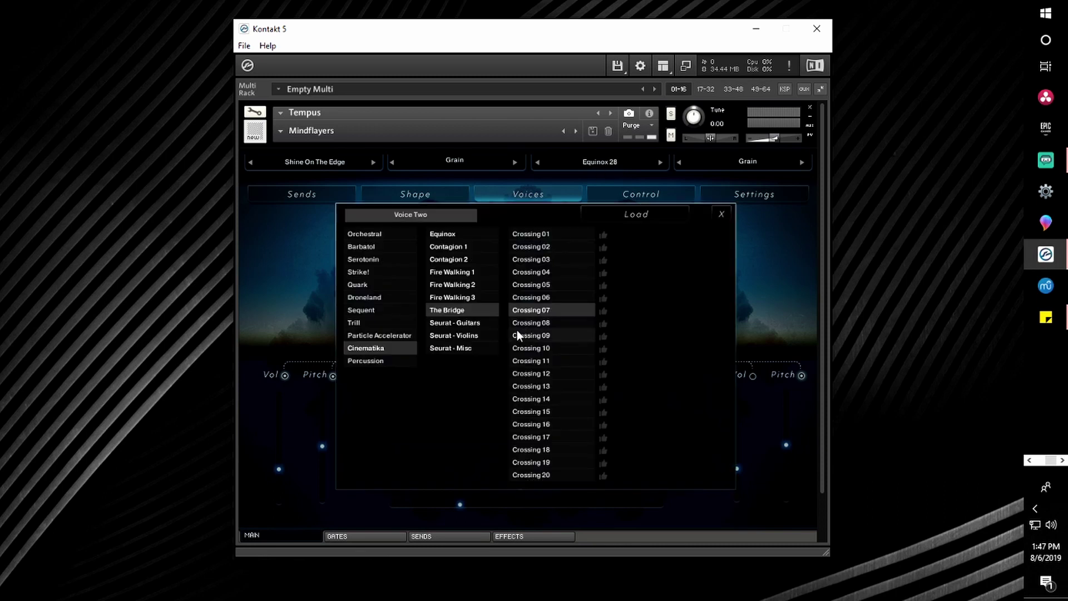
pyautogui.click(721, 214)
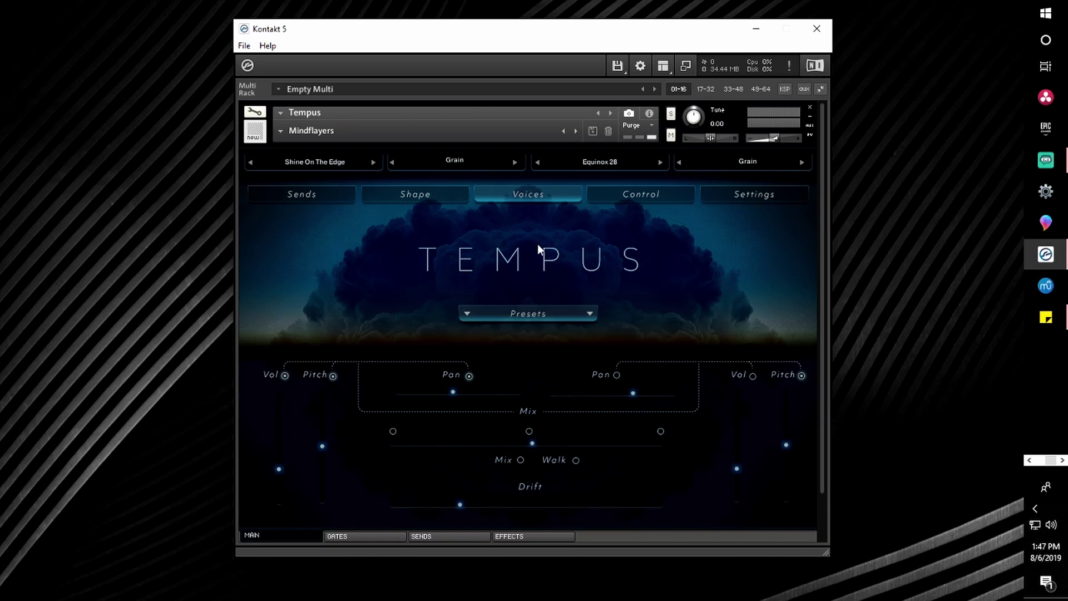
pyautogui.click(518, 536)
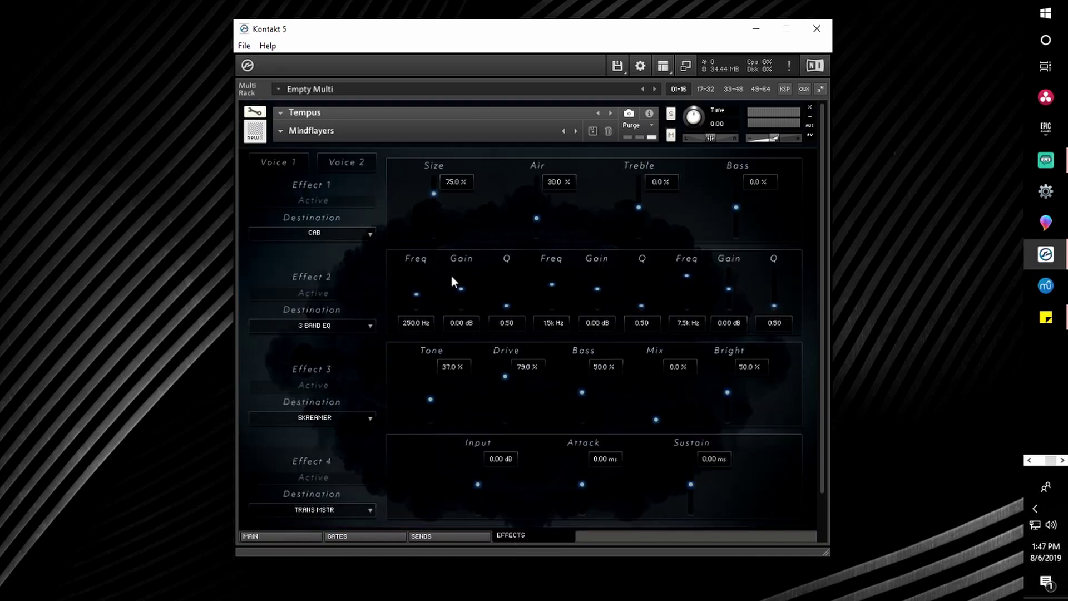
pyautogui.click(299, 539)
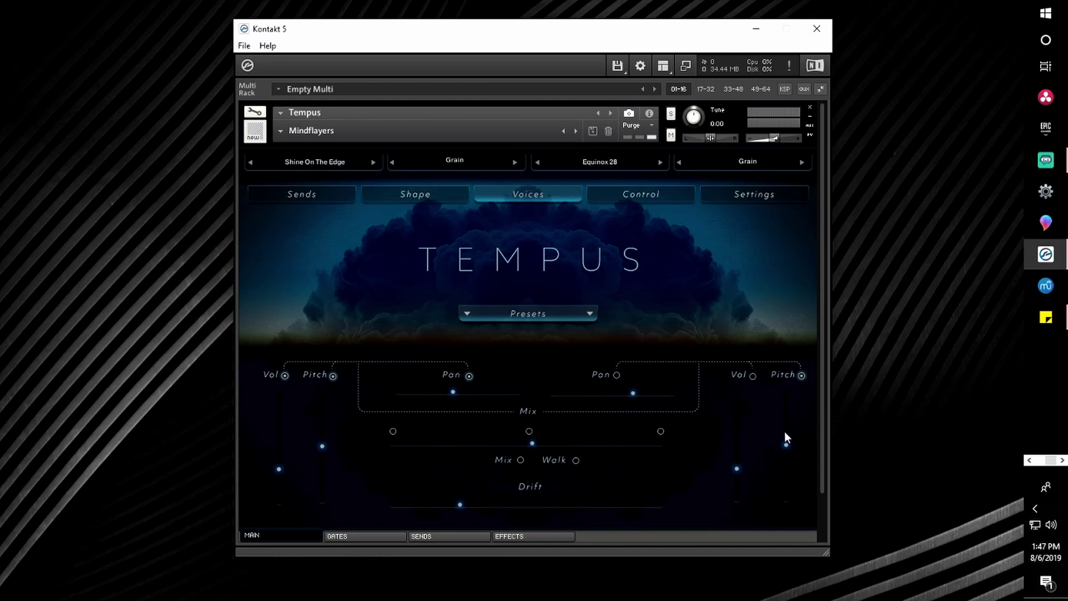
pyautogui.click(594, 163)
pyautogui.click(716, 216)
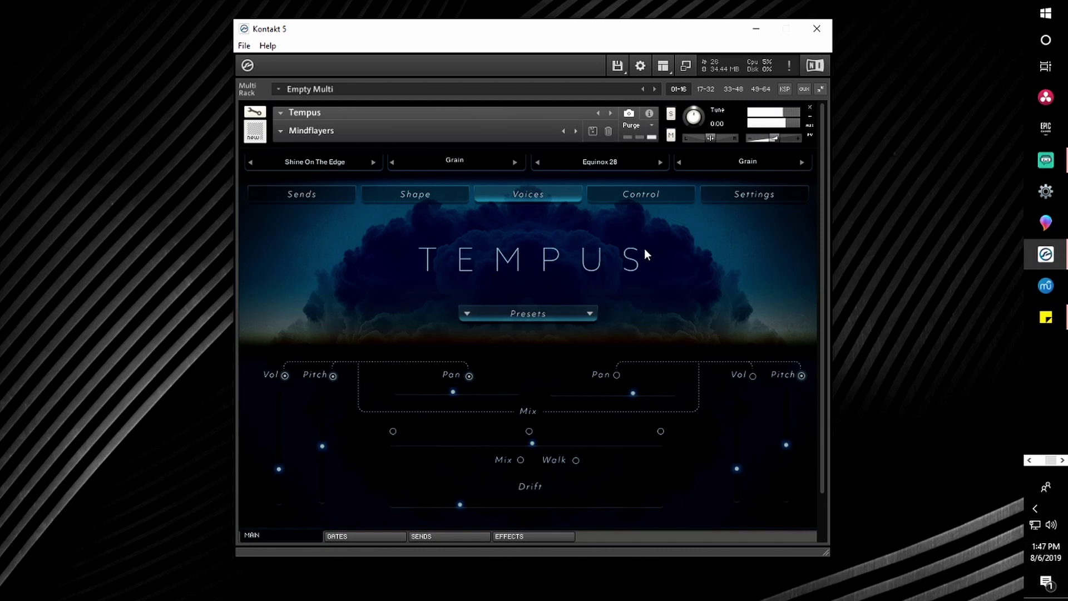
# Load Particle Accel 010 from Particle Accelerator Volume I into voice one and close the sound browser.
pyautogui.click(319, 163)
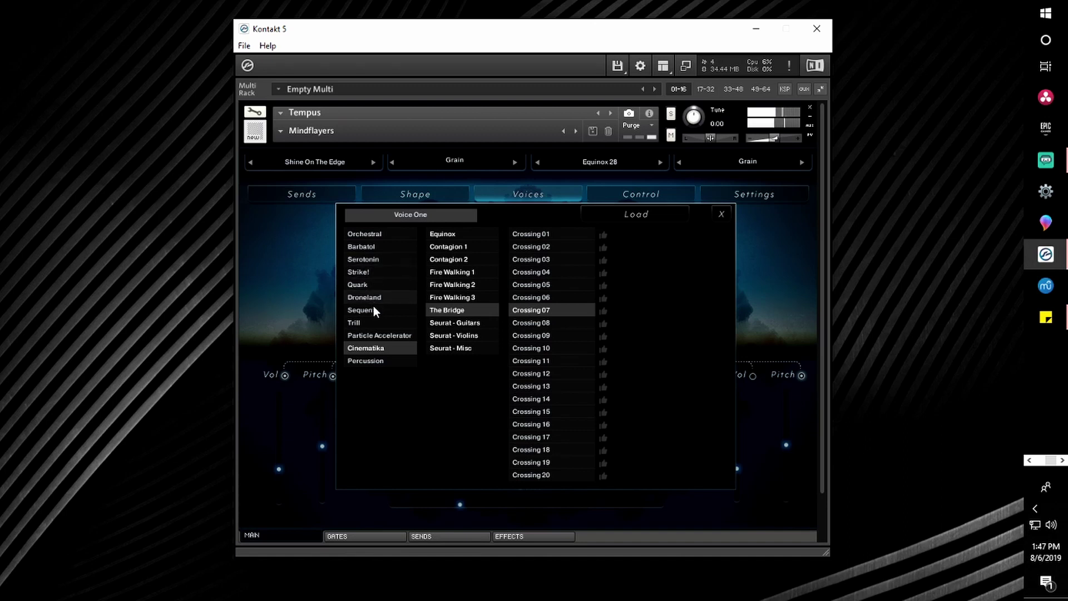
pyautogui.click(392, 334)
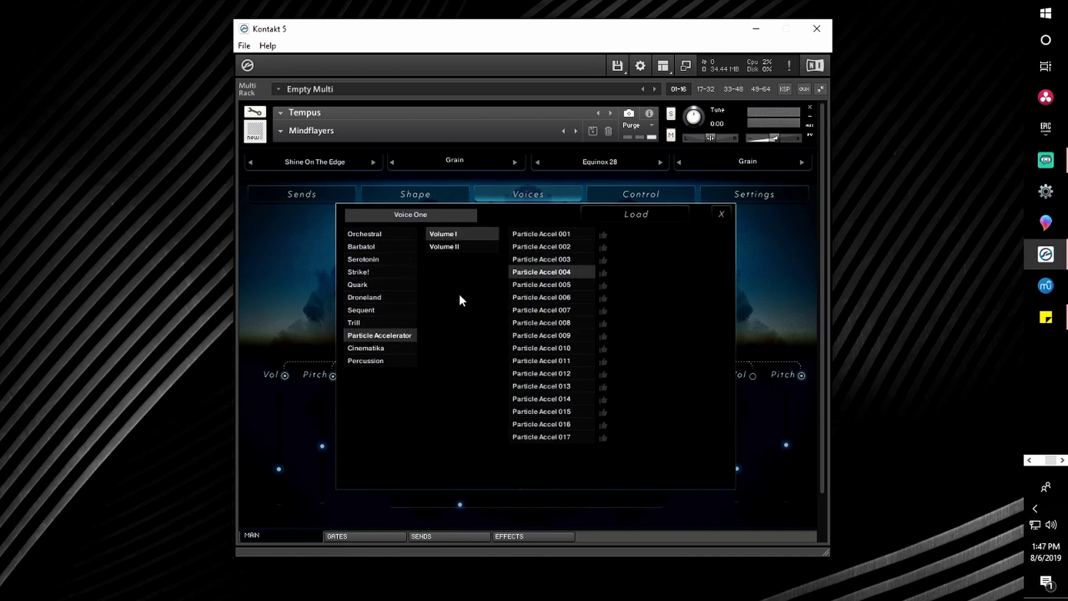
pyautogui.click(552, 342)
pyautogui.click(638, 217)
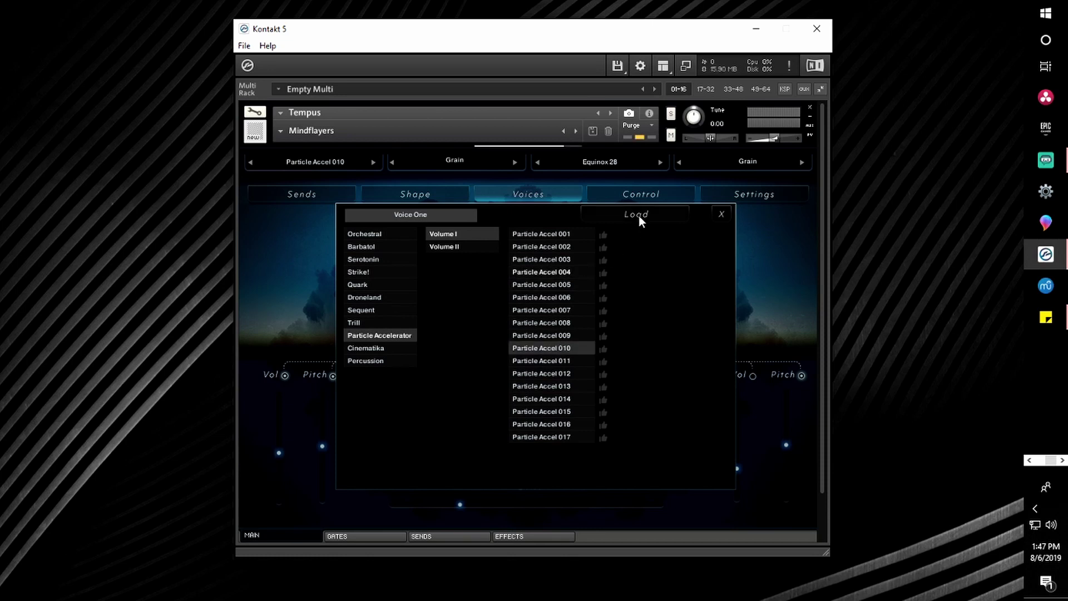
pyautogui.click(721, 217)
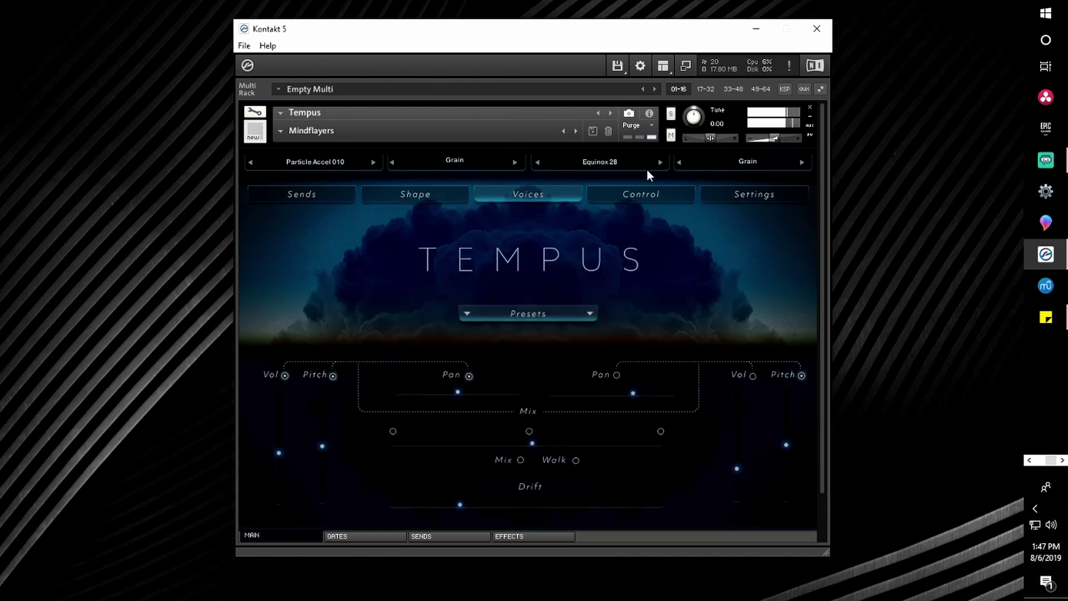
# Load the Cinematika Seurat - Violins sound Soft Violin into voice two and close the sound browser.
pyautogui.click(610, 161)
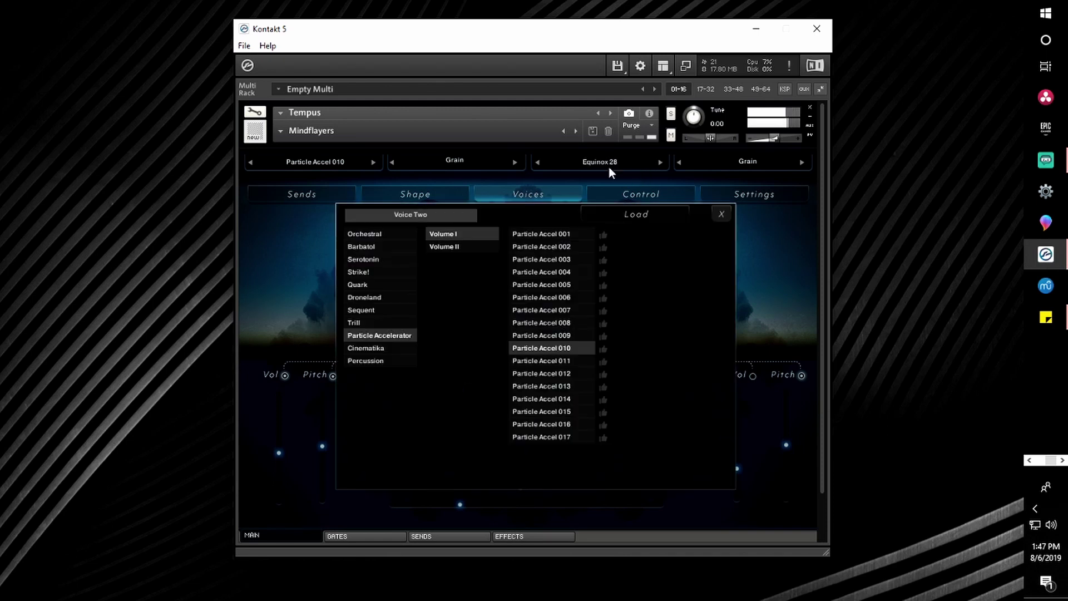
pyautogui.click(383, 348)
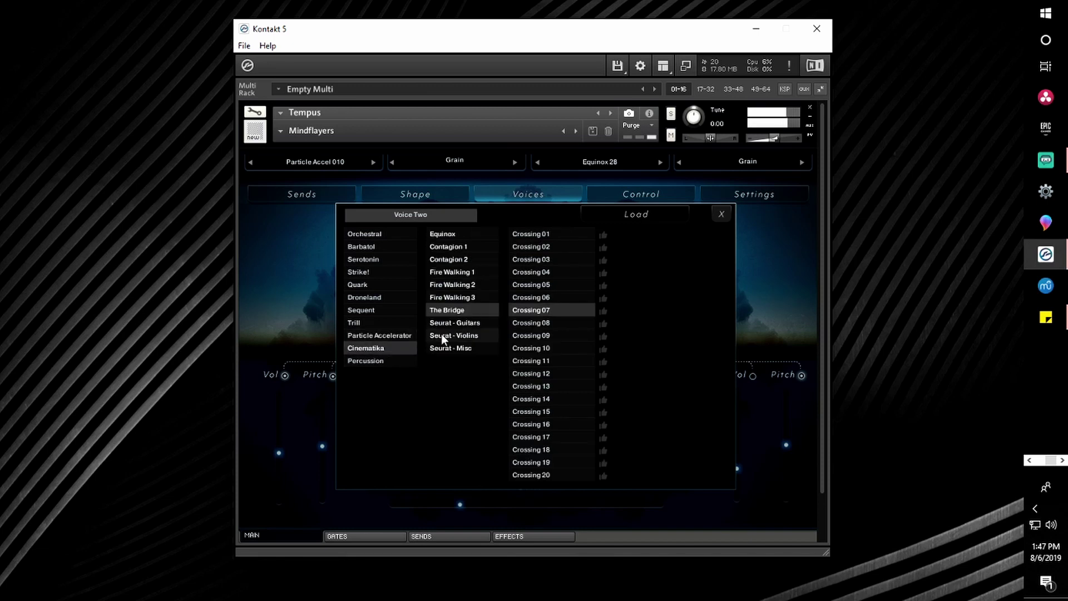
pyautogui.click(449, 334)
pyautogui.click(531, 310)
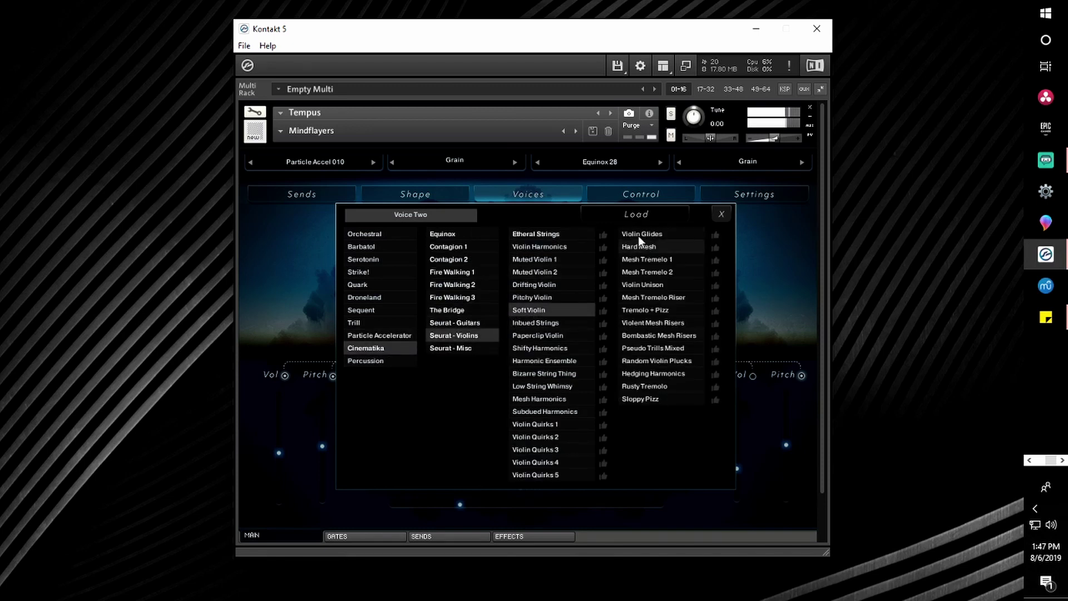
pyautogui.click(721, 214)
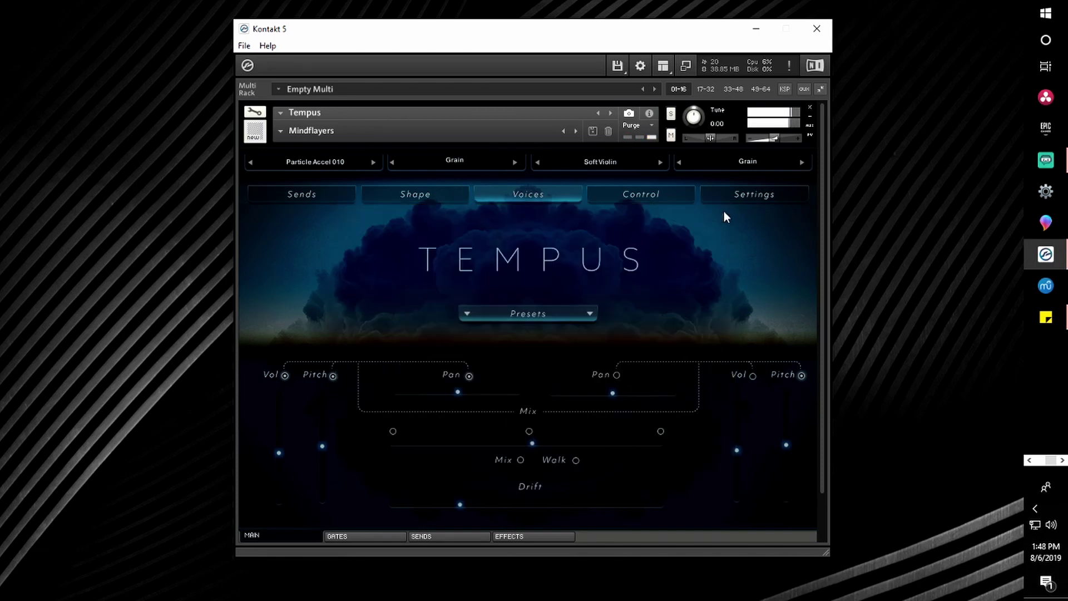
# Raise voice two's volume, and lower its pitch before raising it again.
pyautogui.moveTo(740, 431); pyautogui.dragTo(759, 375)
pyautogui.moveTo(786, 444); pyautogui.dragTo(785, 523)
pyautogui.moveTo(792, 405); pyautogui.dragTo(795, 277)
# Load Mesh Tremolo 1 from Seurat - Violins into voice two and close the sound browser.
pyautogui.click(661, 164)
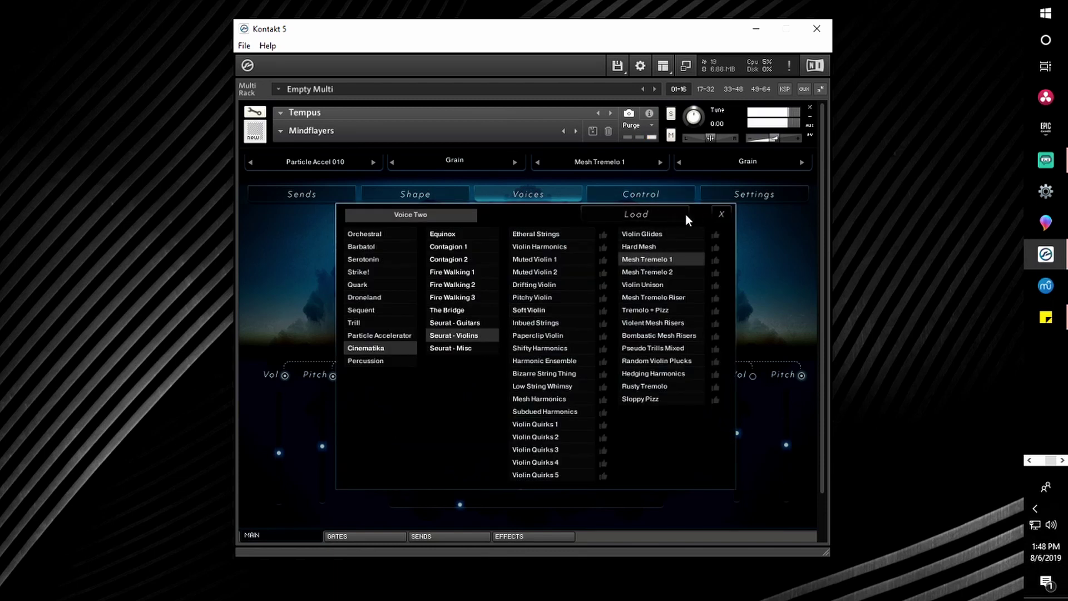
pyautogui.click(722, 216)
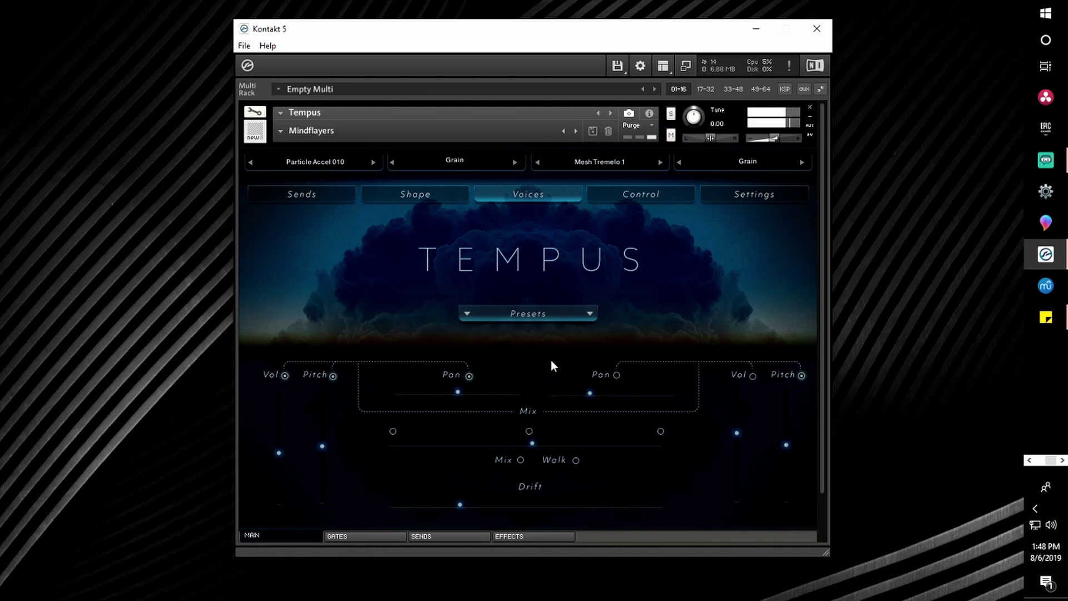
# Load the Crushed Winds snapshot from the Cinematic category.
pyautogui.click(281, 131)
pyautogui.moveTo(336, 167)
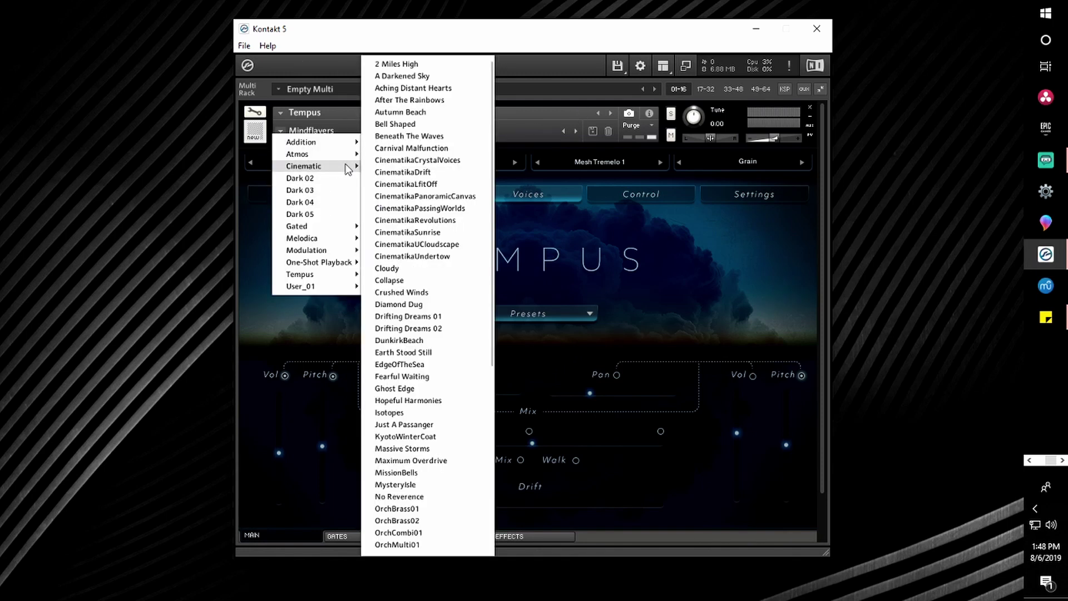
pyautogui.click(442, 296)
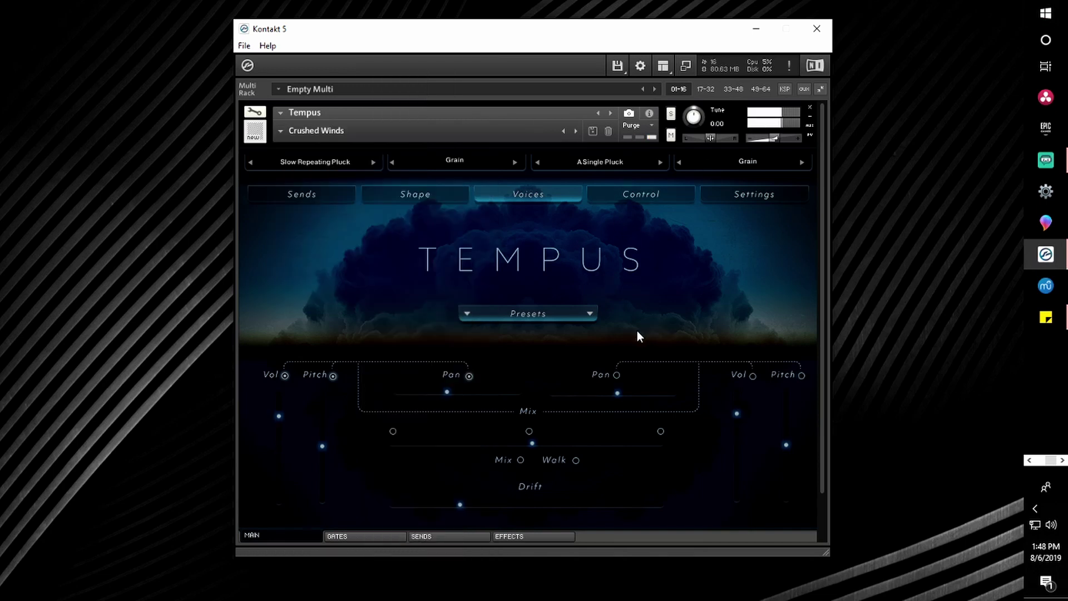
# Load Pitchy Violin from Cinematika's Seurat - Violins into voice two and close the sound browser.
pyautogui.click(603, 162)
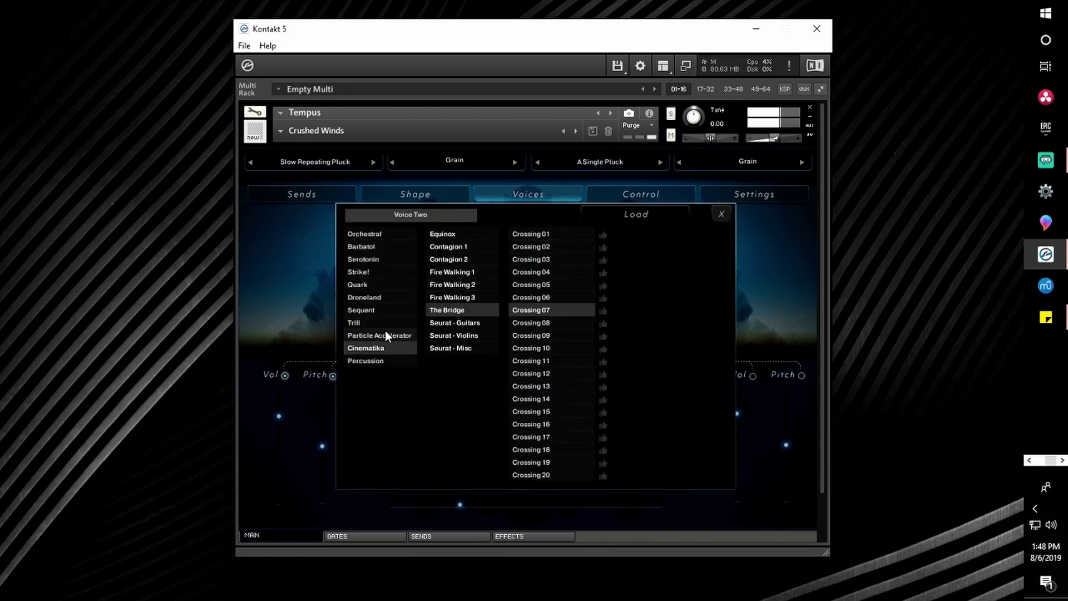
pyautogui.click(449, 336)
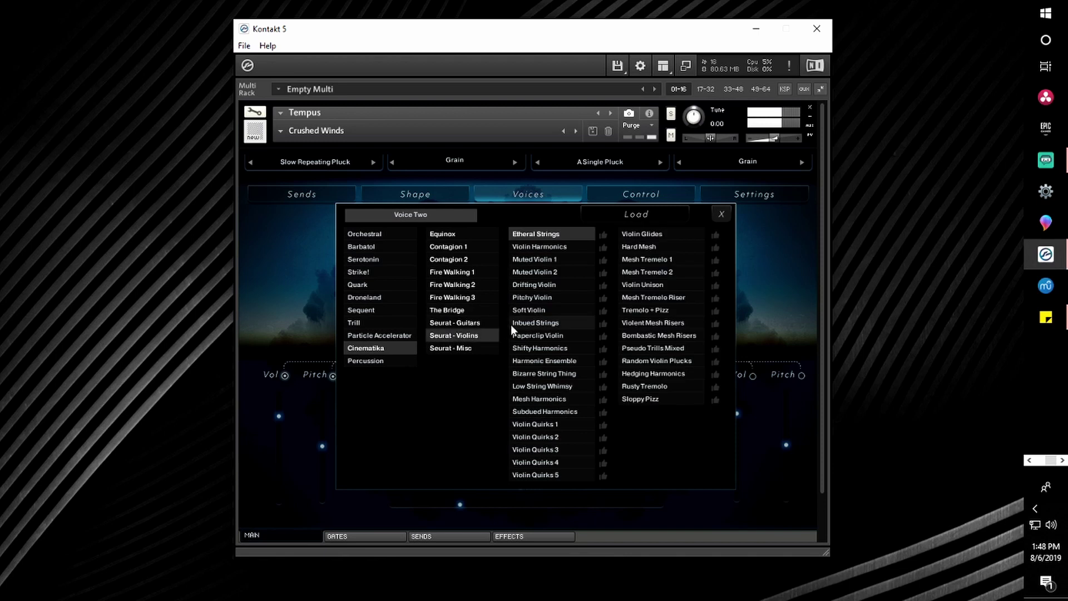
pyautogui.click(556, 298)
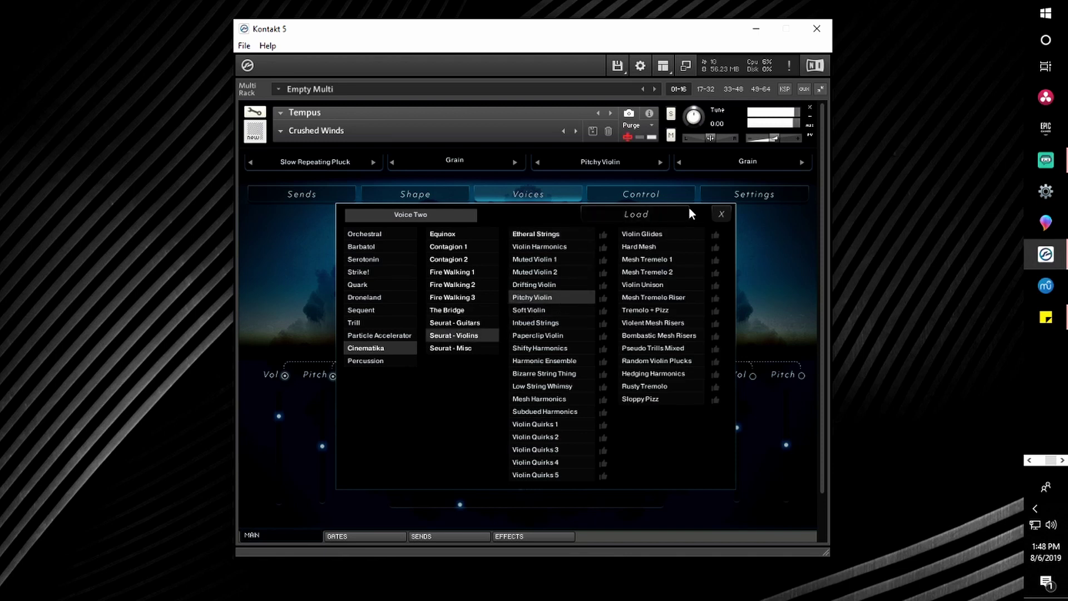
pyautogui.click(721, 214)
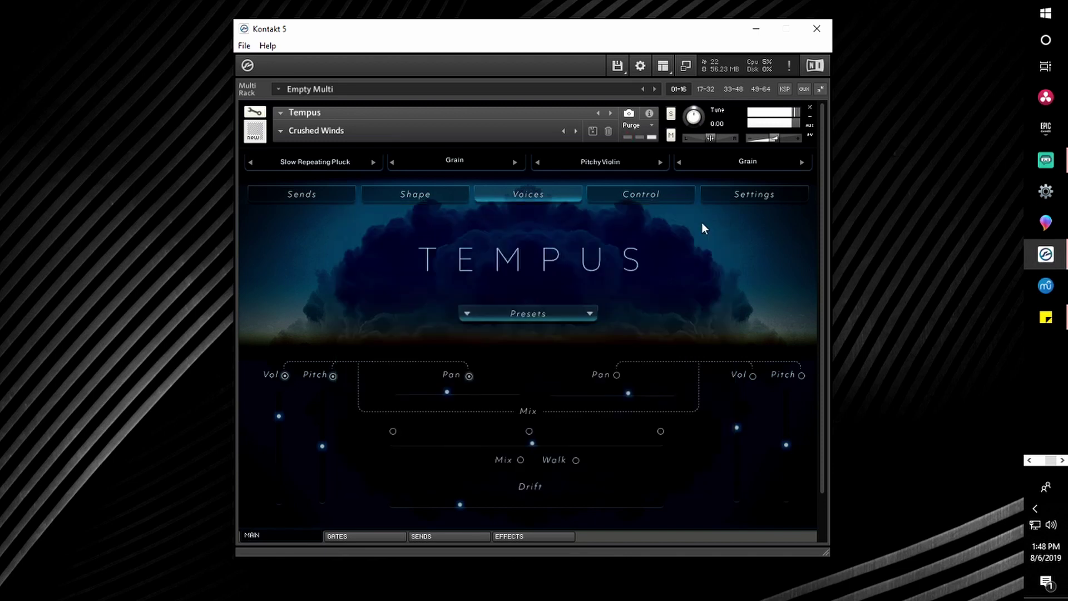
# Load Paperclip Violin from Seurat - Violins into voice one and close the sound browser.
pyautogui.click(334, 166)
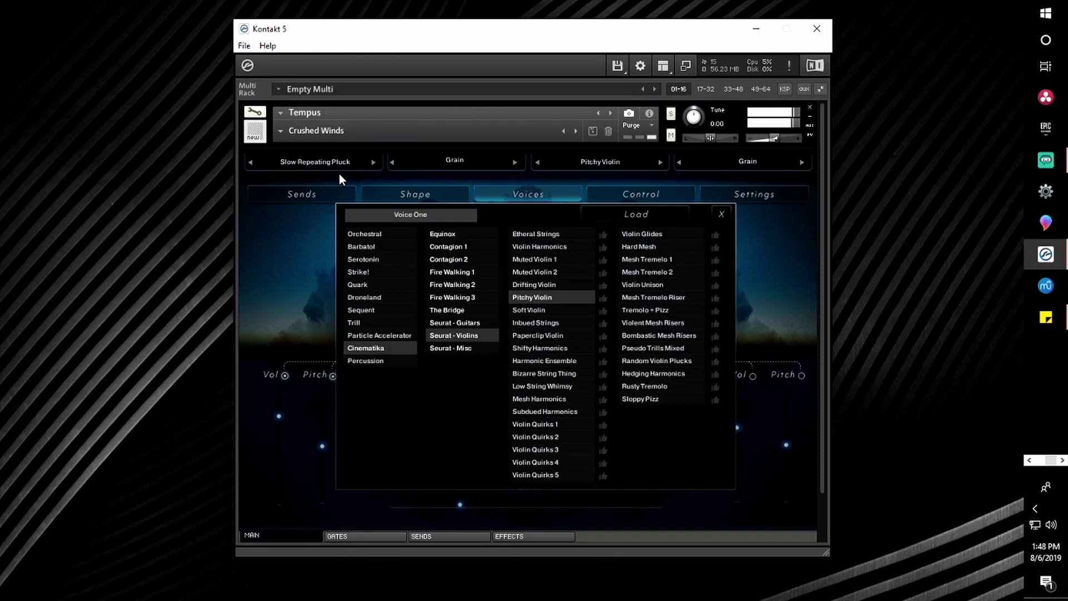
pyautogui.click(546, 338)
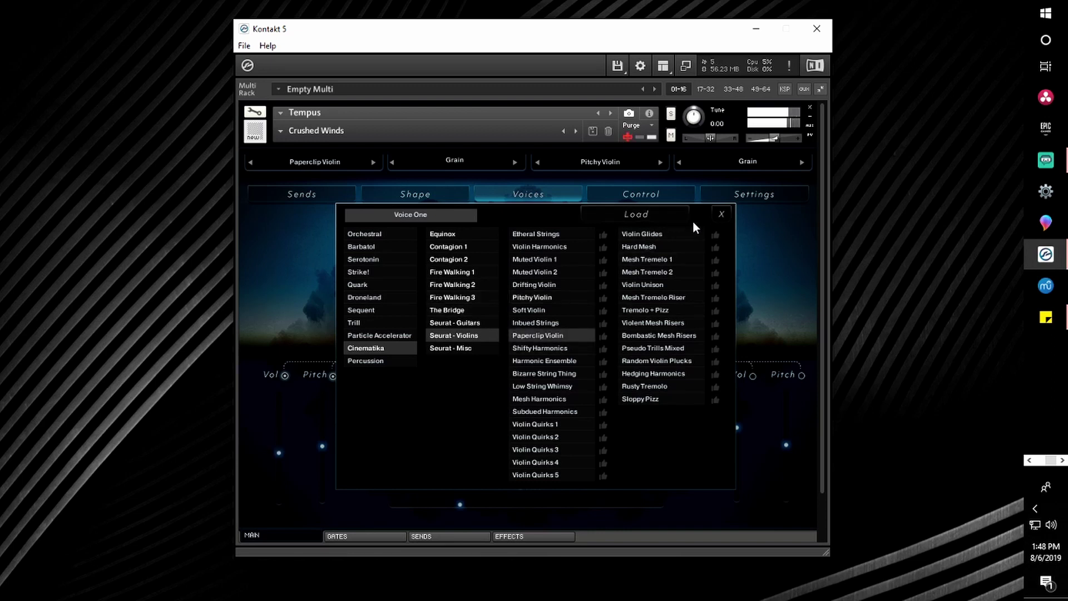
pyautogui.click(722, 214)
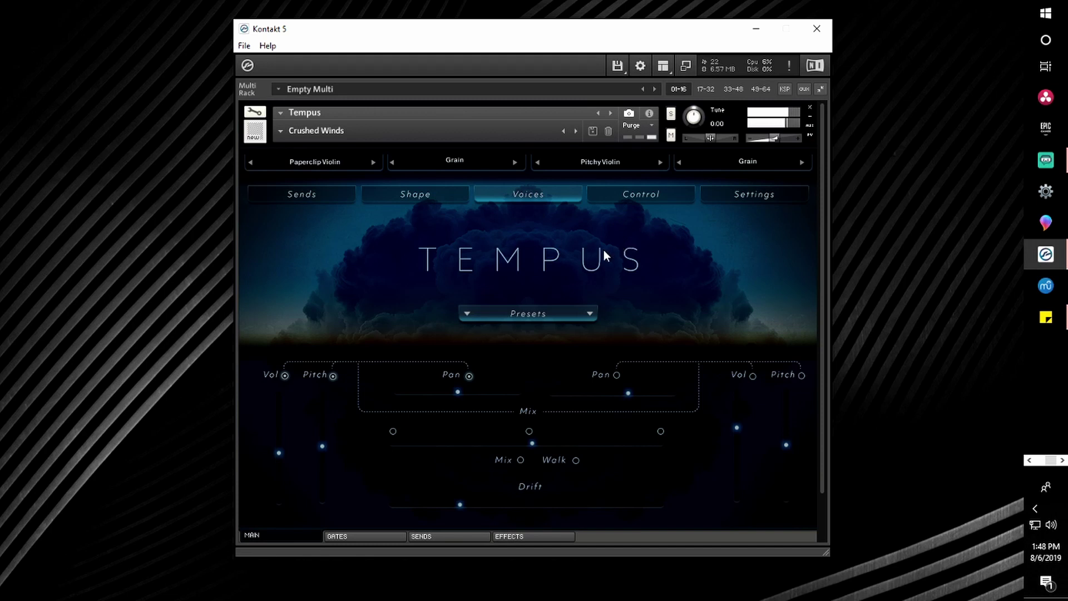
# Deactivate the Formant effect in slot 1 and the Skreamer effect in slot 2 on the effects page.
pyautogui.click(544, 535)
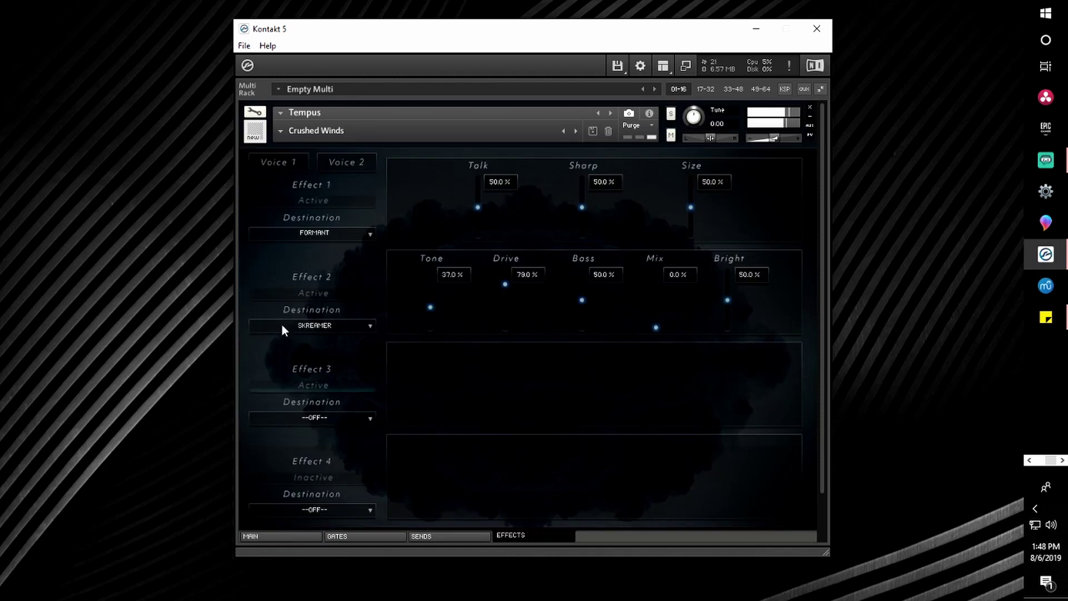
pyautogui.click(322, 201)
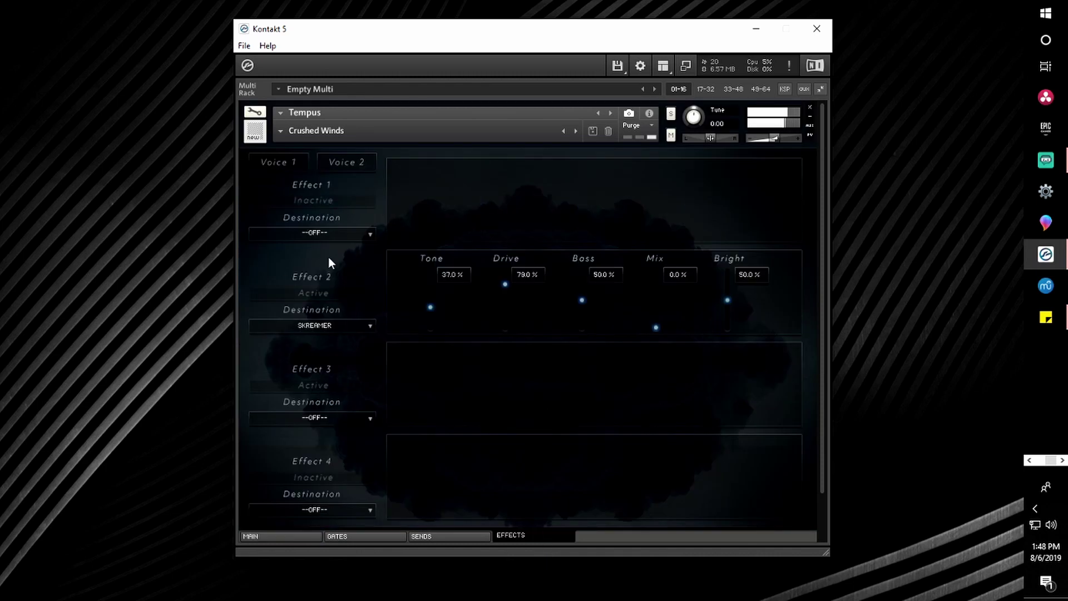
pyautogui.click(326, 296)
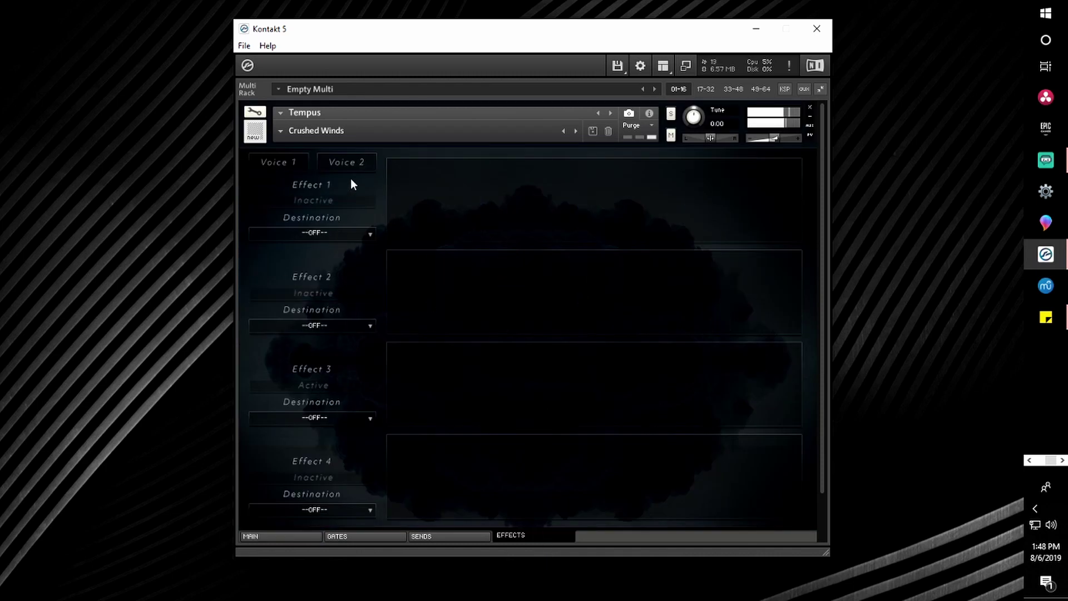
# Assign LO PASS to effect slot 2 and CAB to effect slot 3.
pyautogui.click(334, 327)
pyautogui.click(291, 331)
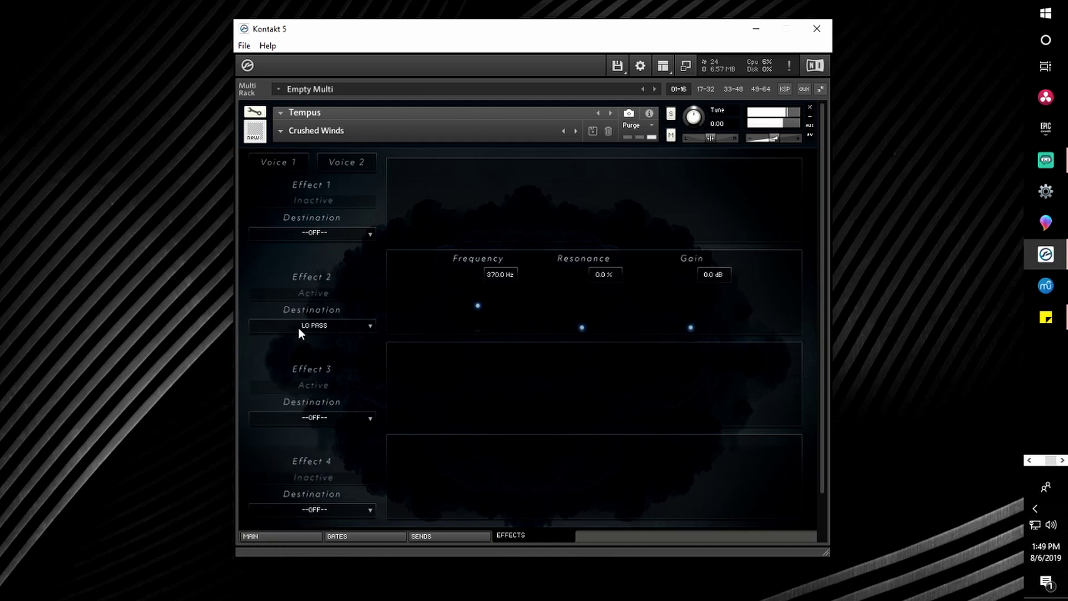
pyautogui.click(332, 416)
pyautogui.click(310, 437)
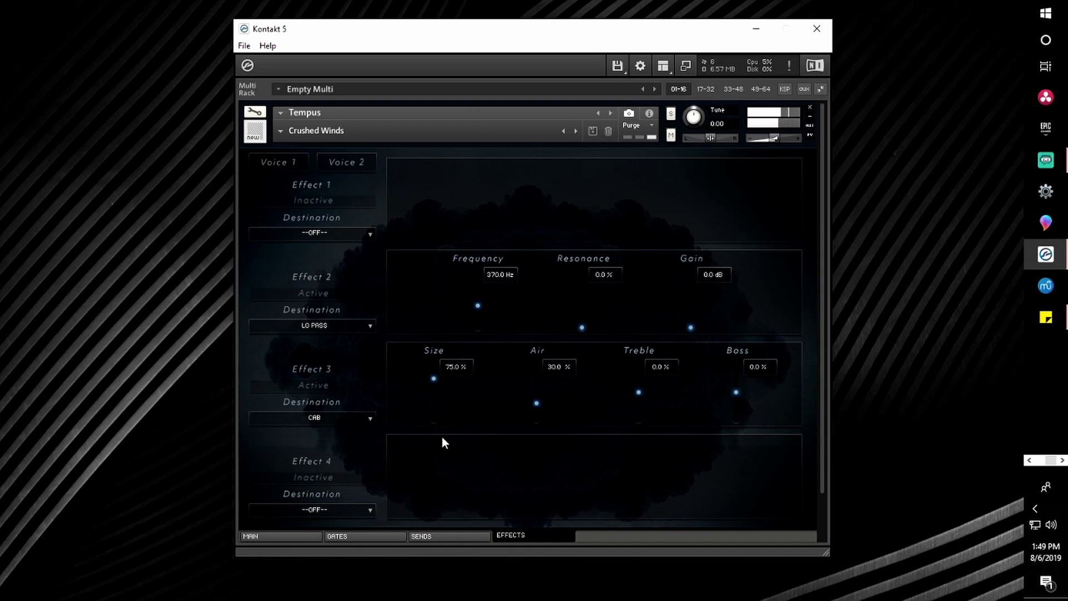
# Return to the main page and randomize both voices' sounds several times with the TEMPUS title.
pyautogui.click(315, 537)
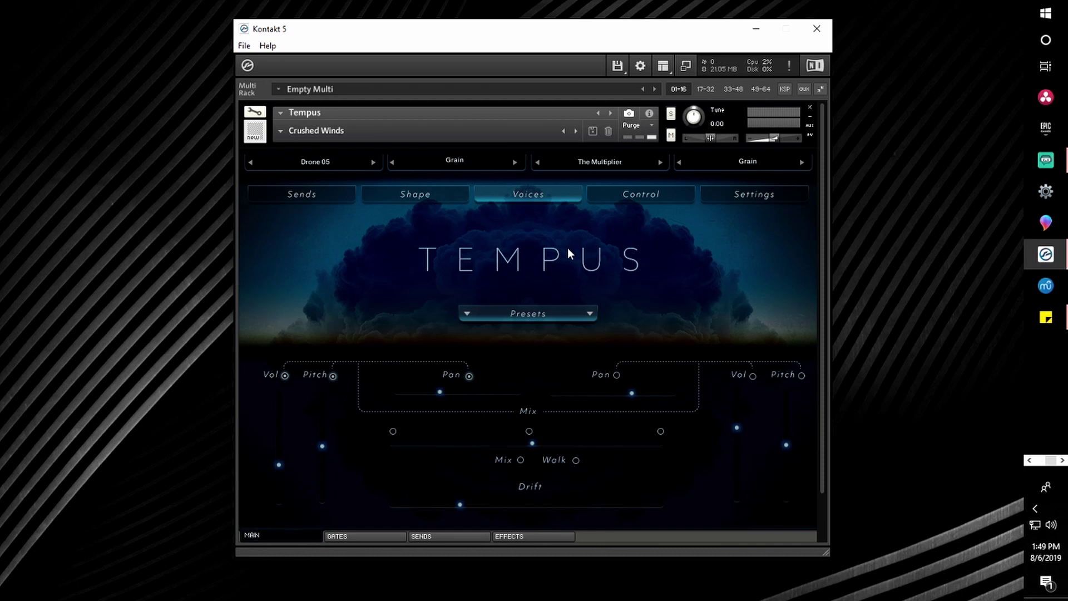
pyautogui.click(533, 264)
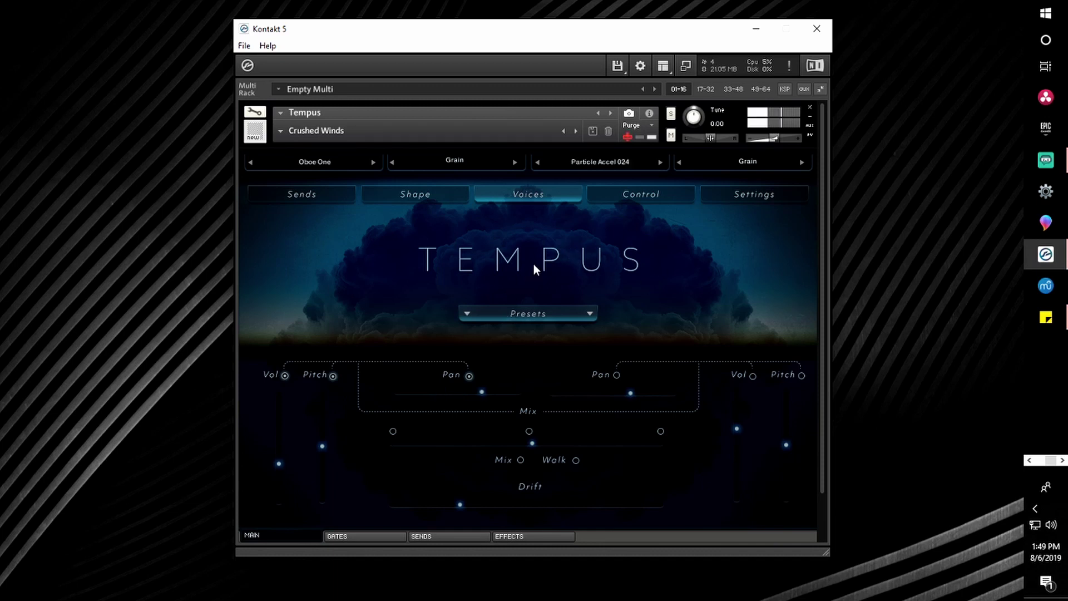
pyautogui.click(539, 262)
pyautogui.click(539, 261)
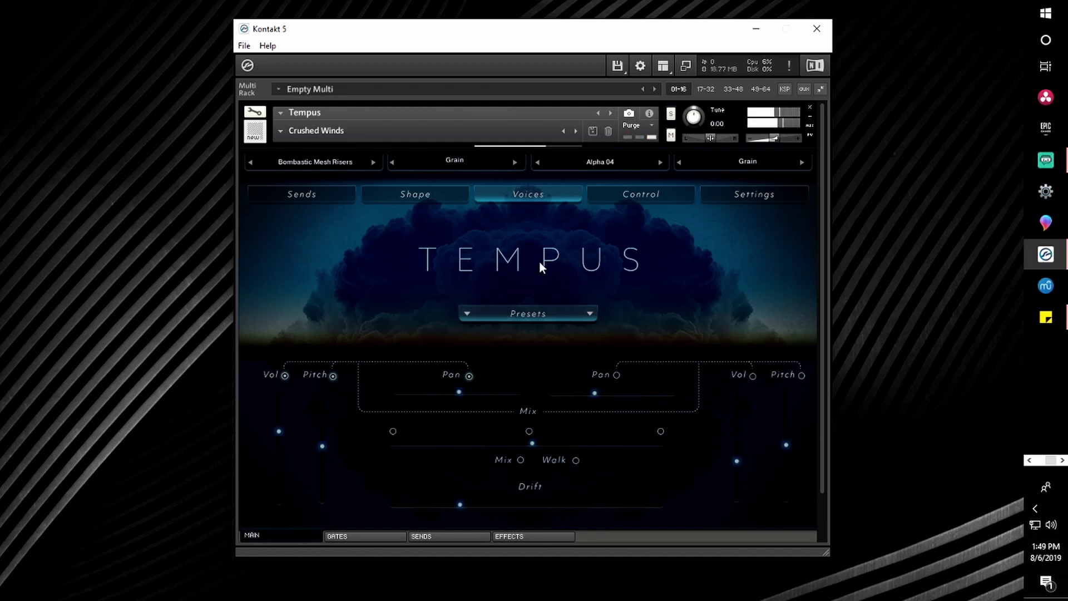
pyautogui.click(542, 262)
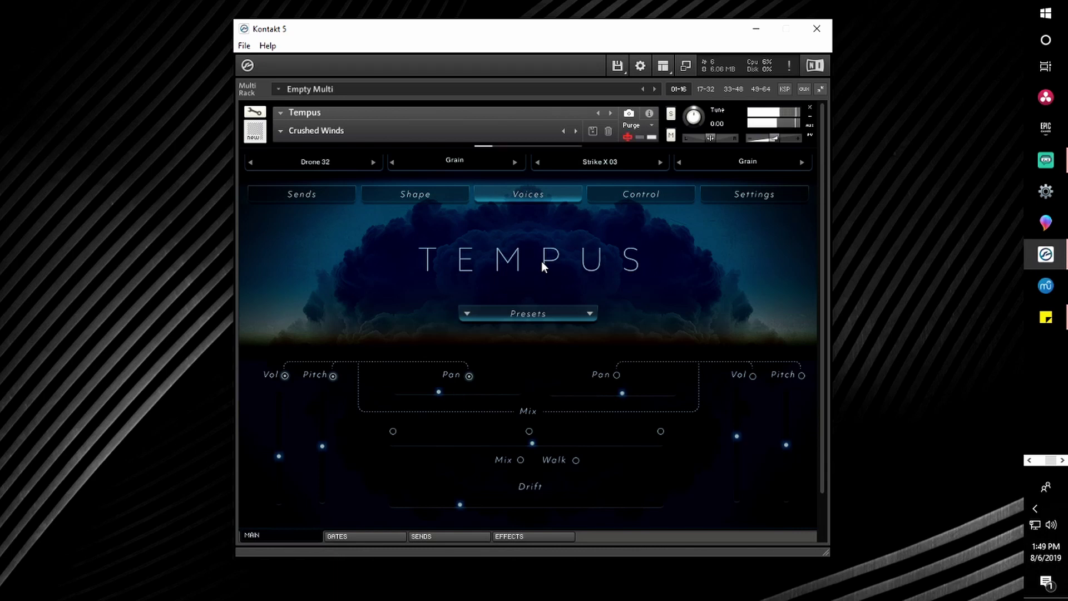